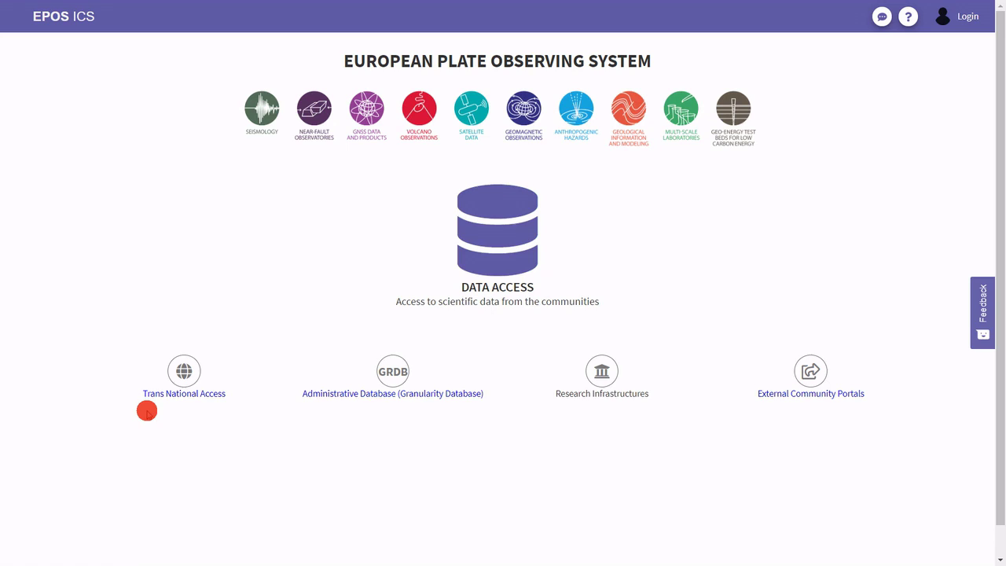
Open the Trans National Access facilities map and expand the Paleomagnetic Laboratory details.
left_click(189, 395)
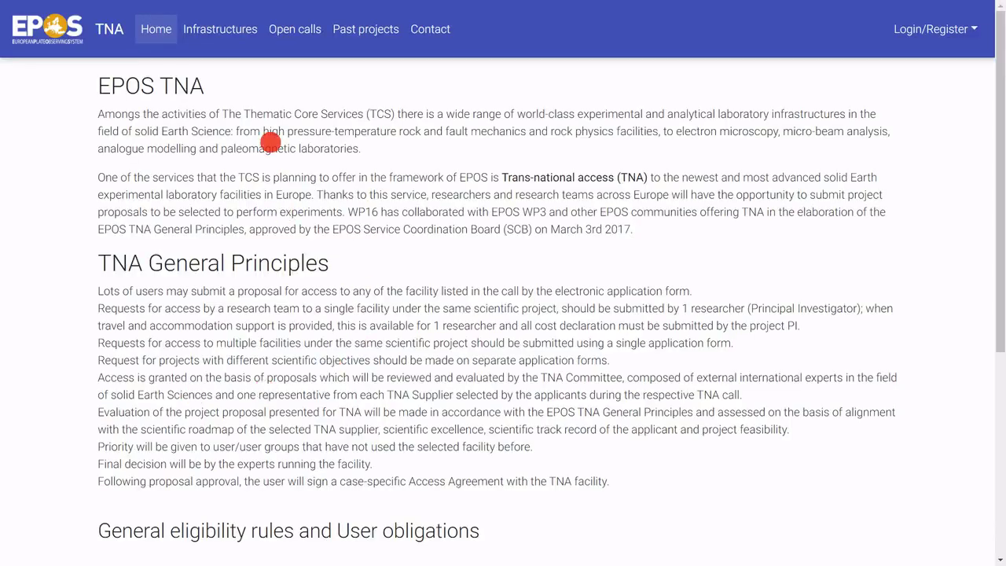
left_click(220, 30)
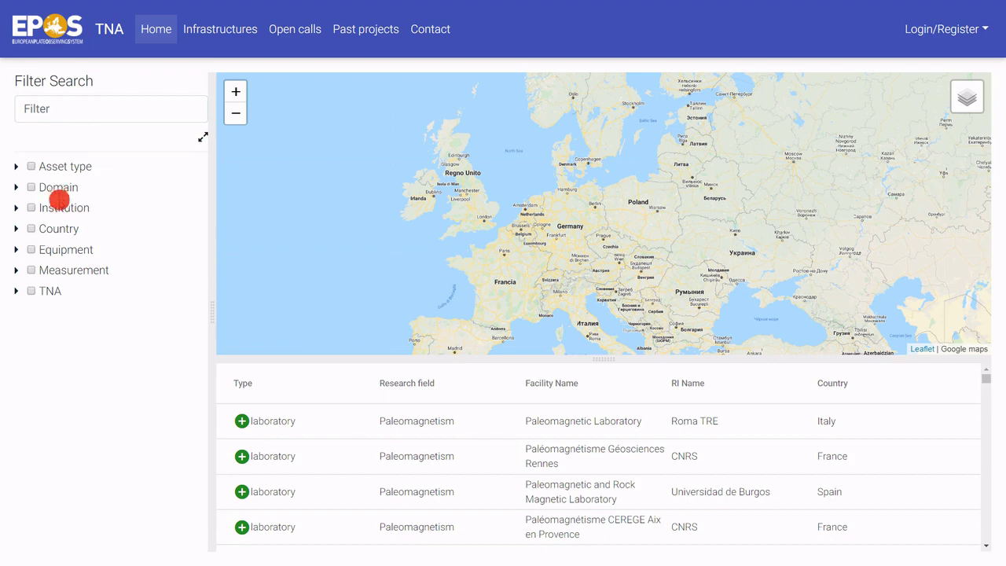
left_click(267, 417)
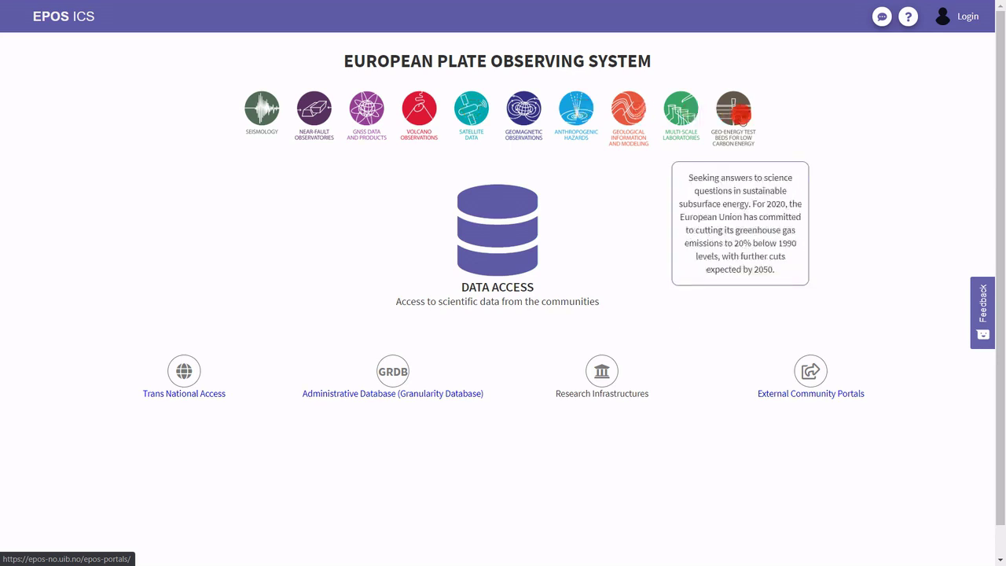
On the community portals page, expand the WP08 Seismology and WP09 Near-Fault Observatories lists.
left_click(810, 397)
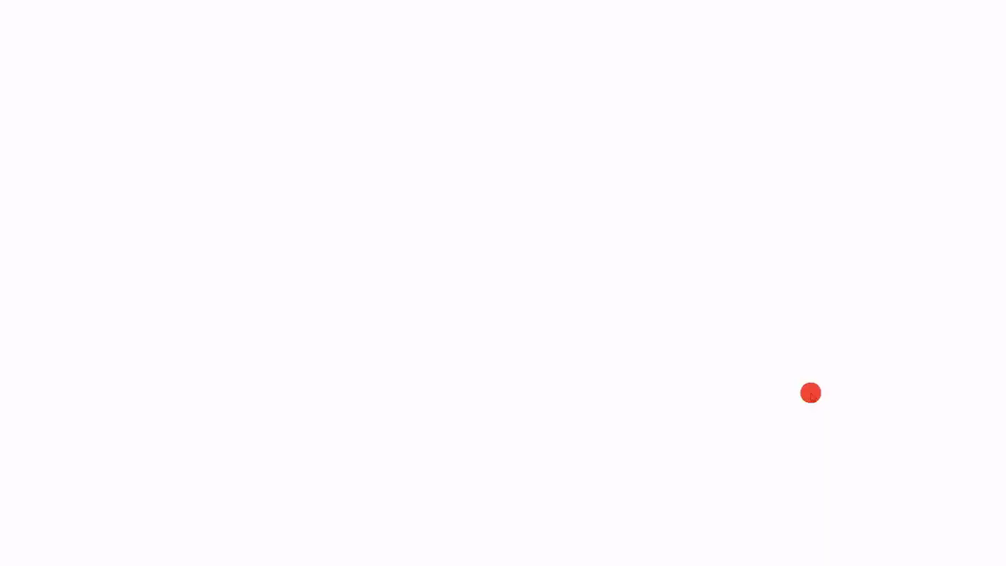
scroll(818, 299, "down", 3)
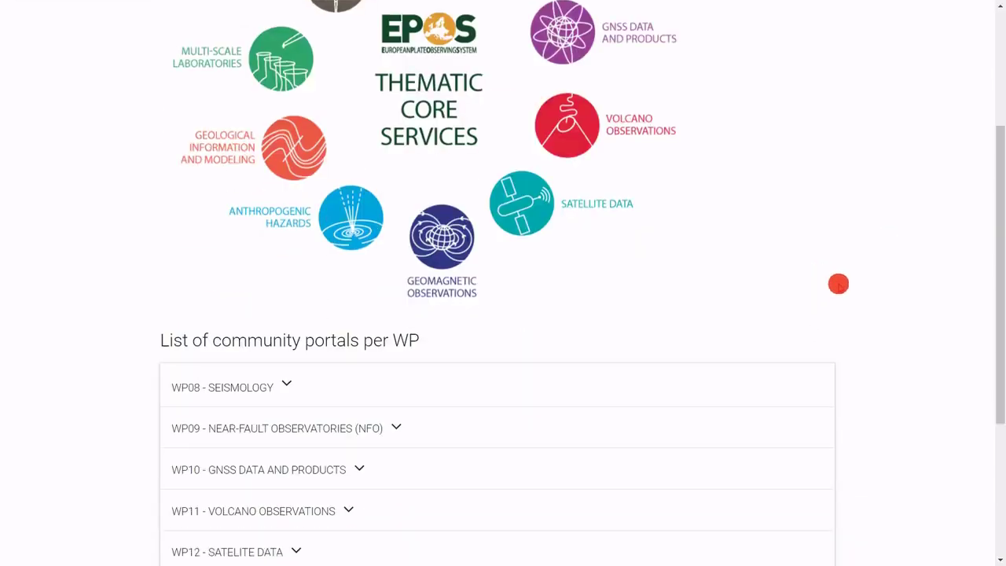
scroll(838, 283, "down", 2)
left_click(287, 275)
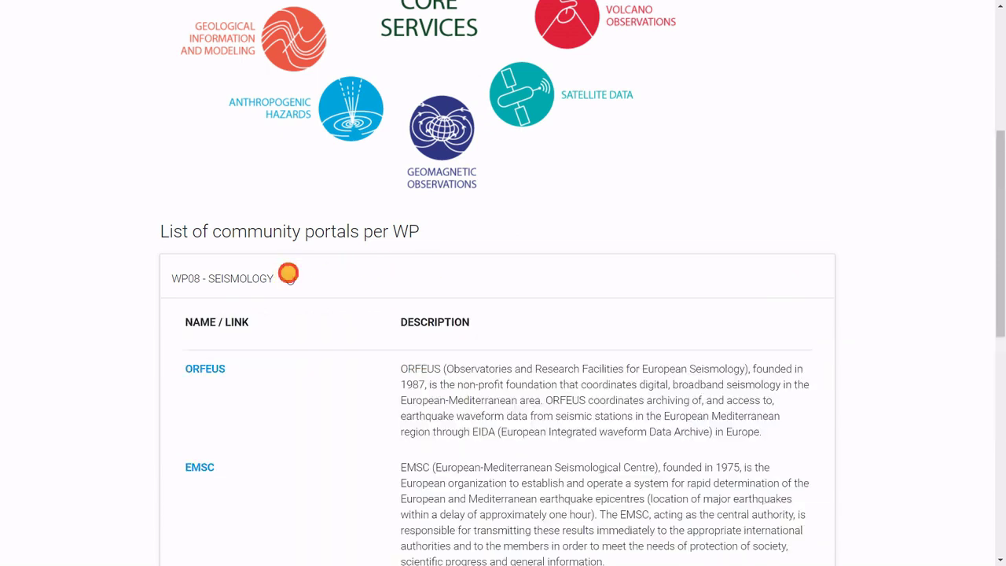
scroll(318, 432, "down", 4)
scroll(327, 429, "down", 5)
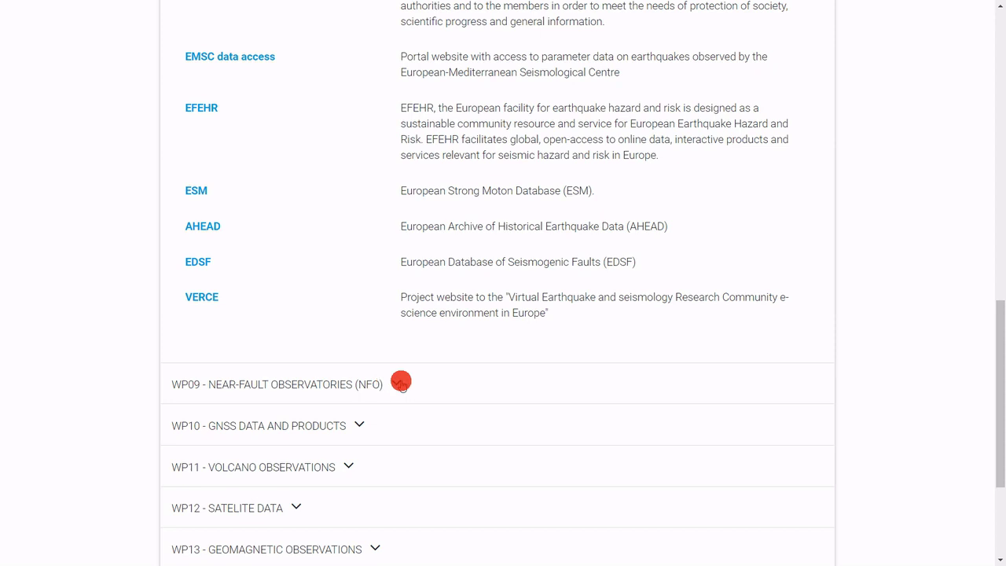
left_click(397, 384)
scroll(400, 380, "down", 8)
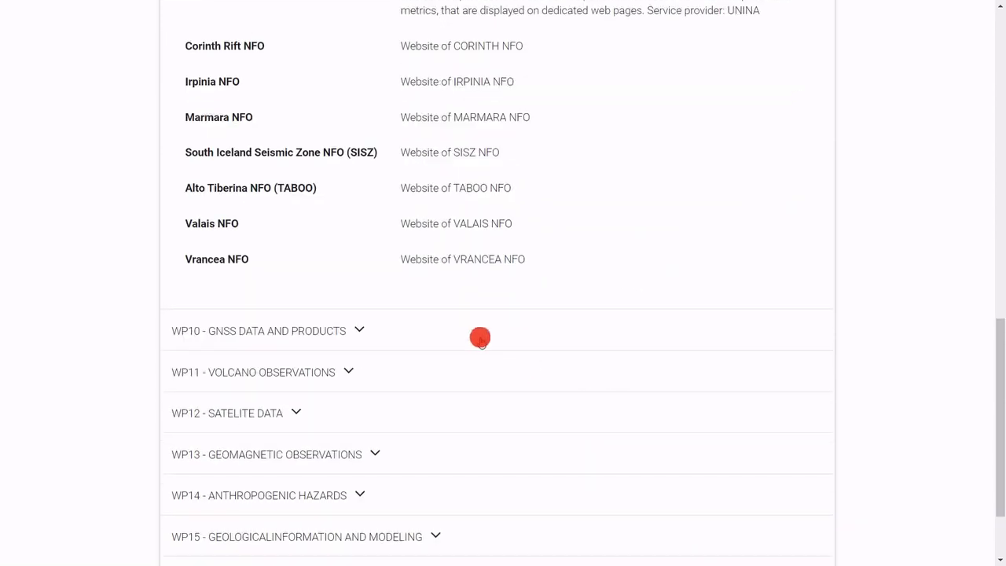
Expand the WP10 GNSS and WP11 Volcano Observations portals, then enter the data access portal.
left_click(482, 336)
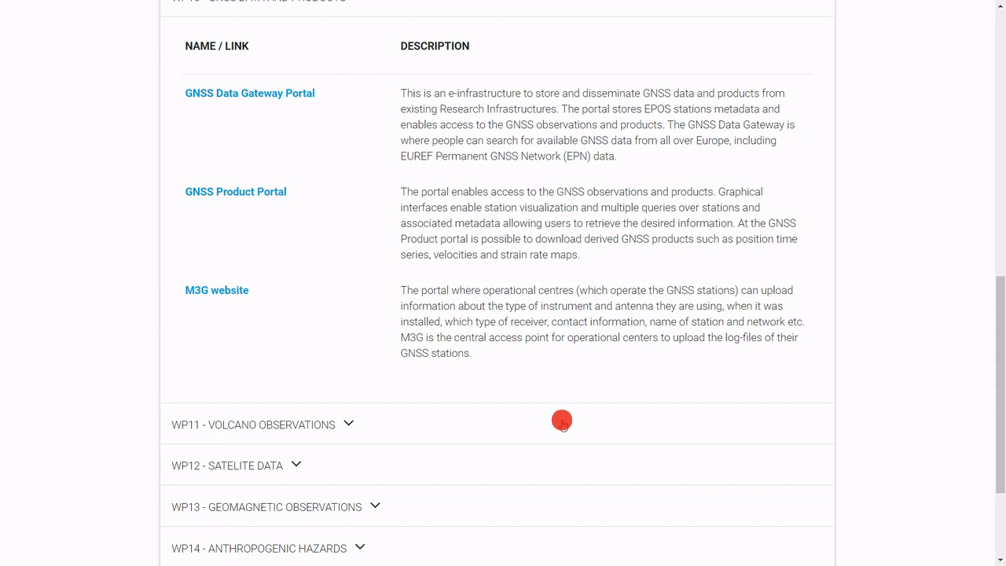
left_click(562, 422)
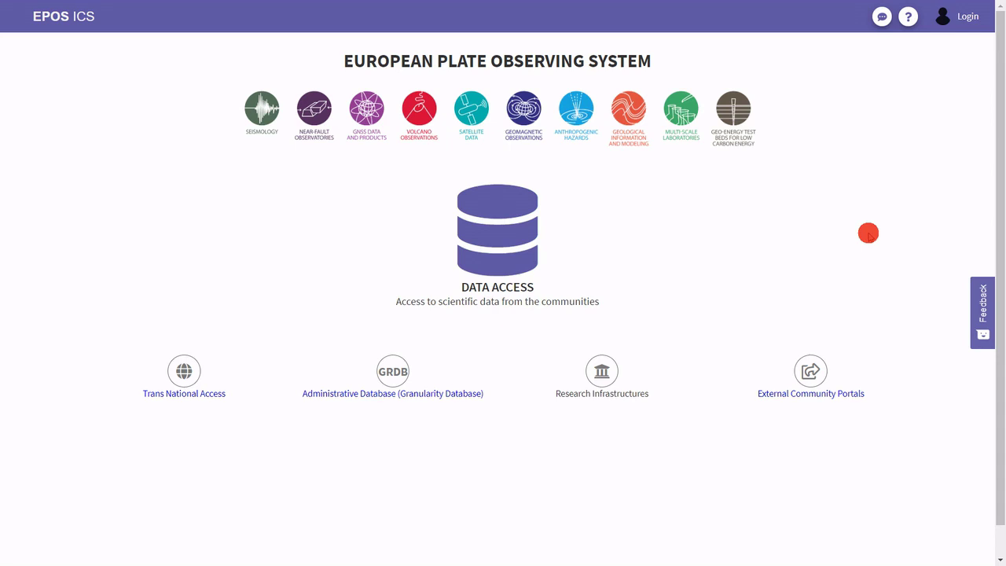
left_click(509, 234)
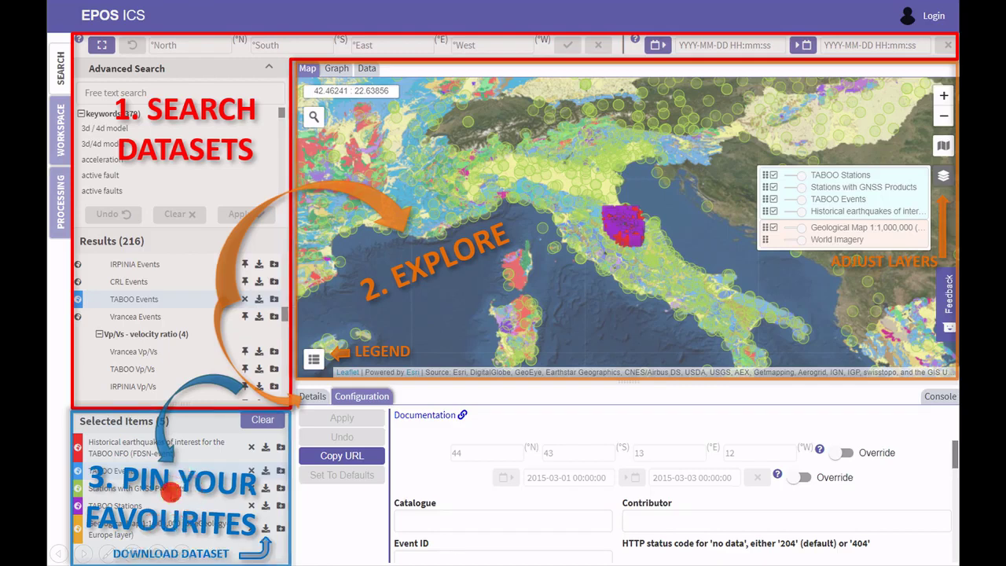
left_click(265, 530)
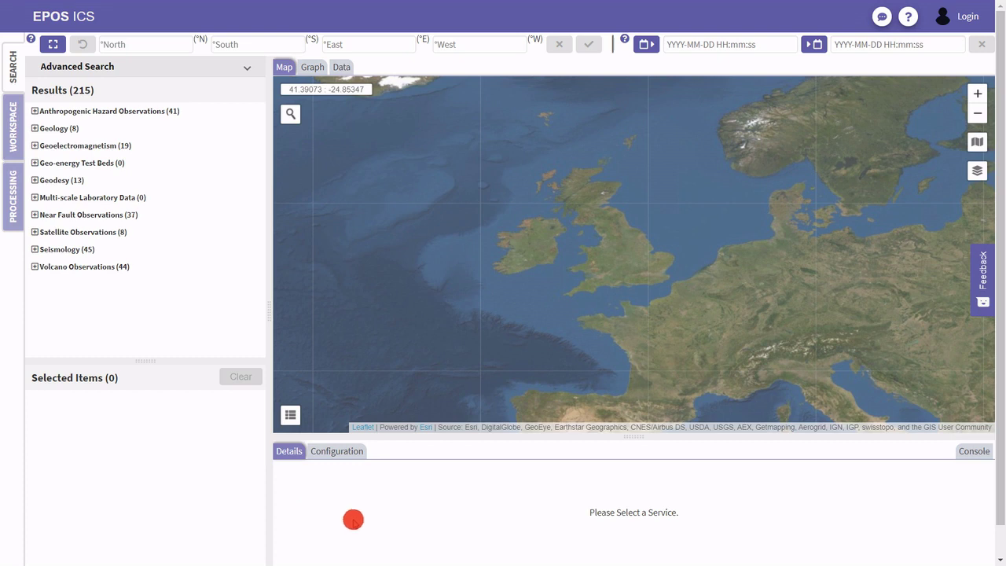
Pan the map from the British Isles south-east so Italy sits near the centre.
left_click_drag(777, 387, 613, 265)
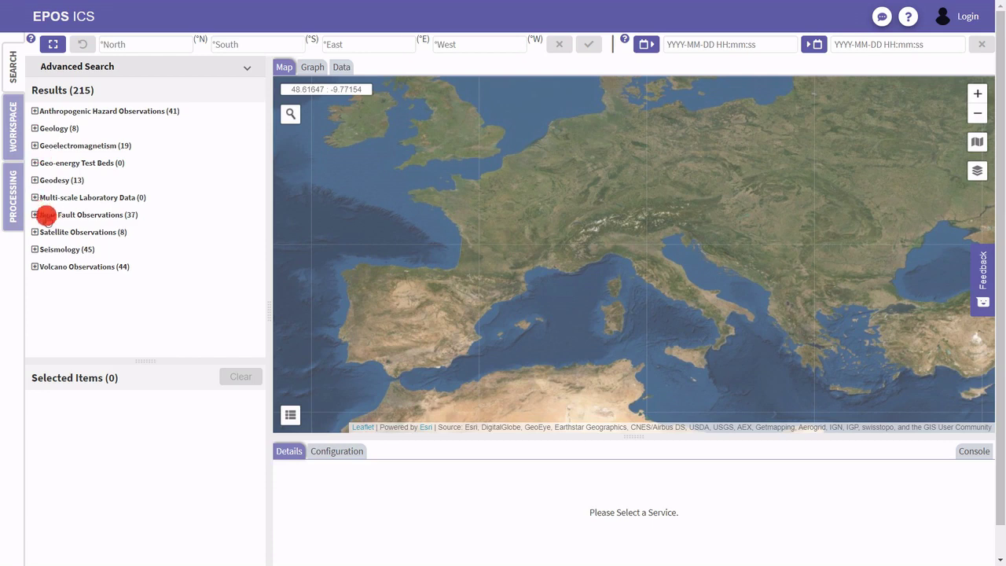
Under Near Fault Observations, show TABOO Stations on the map and centre its station cluster.
left_click(35, 214)
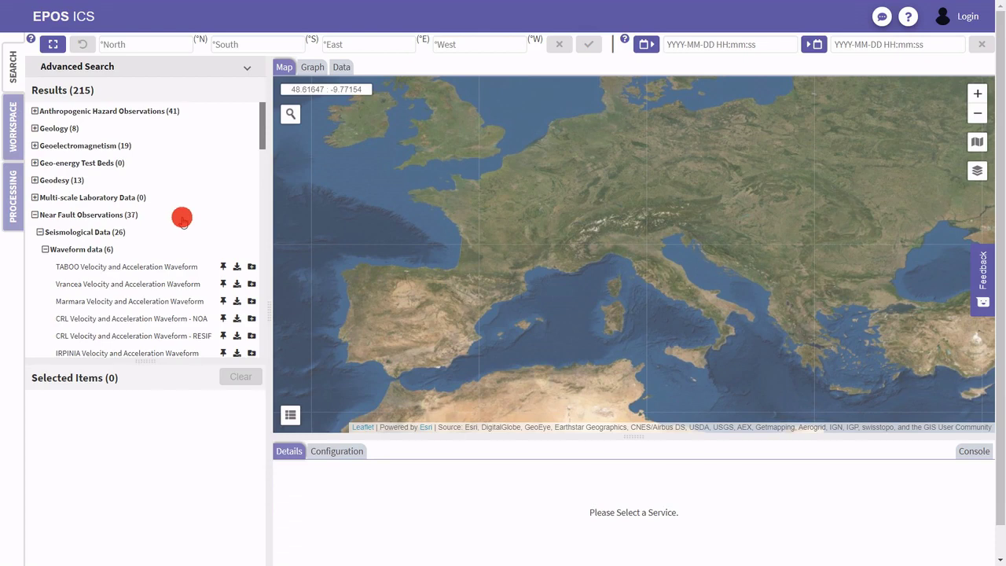
scroll(179, 214, "down", 2)
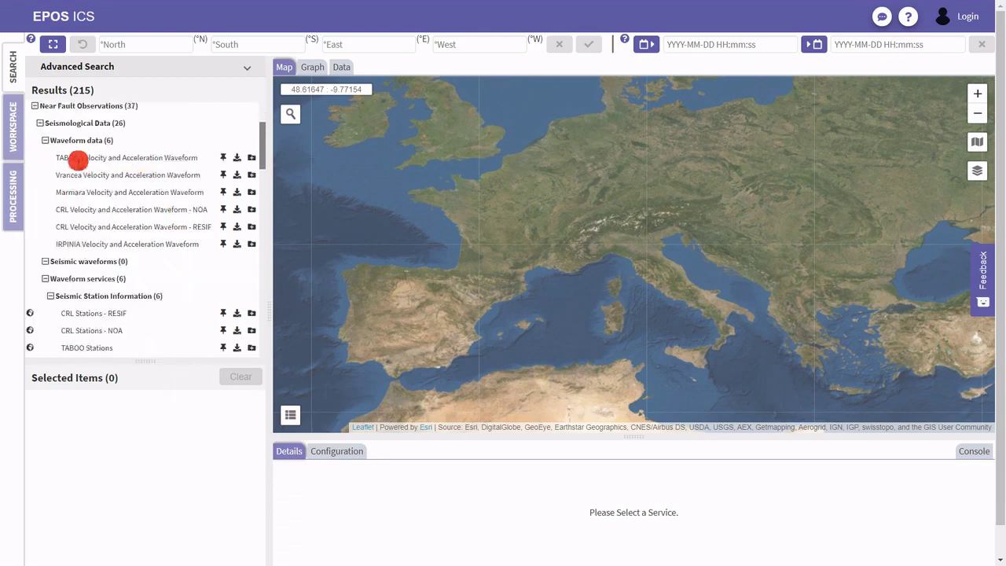
scroll(82, 313, "down", 1)
scroll(83, 313, "down", 1)
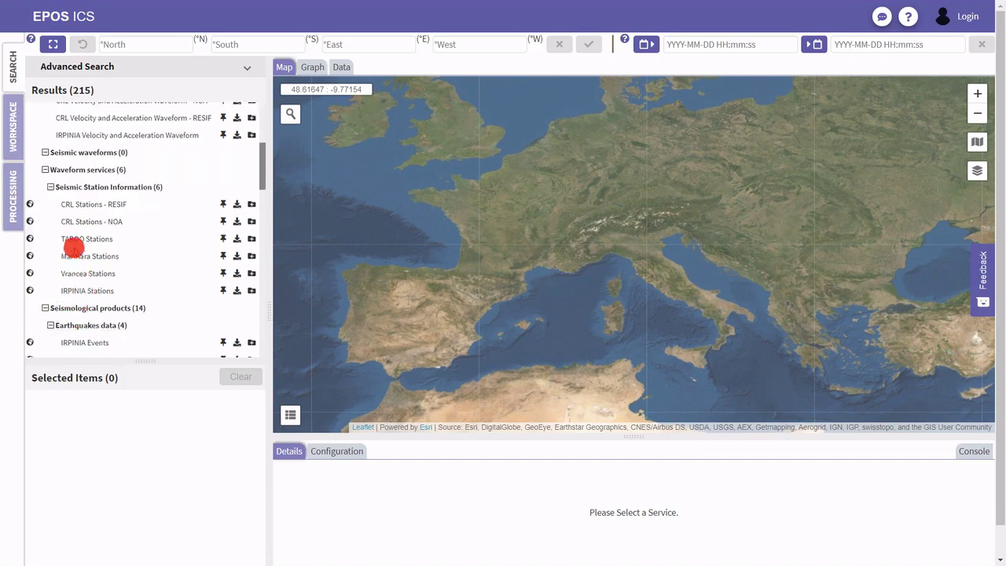
left_click(69, 239)
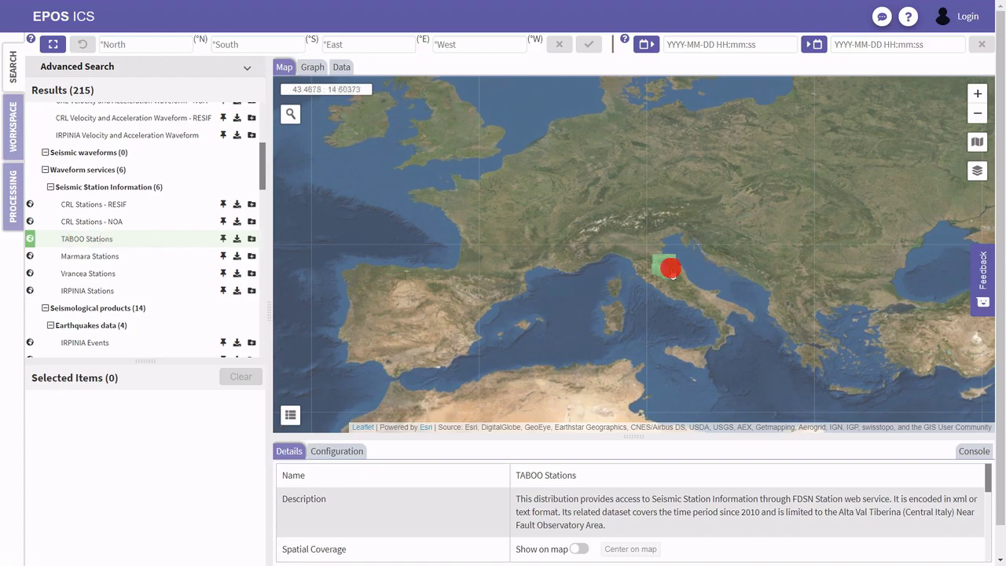
scroll(686, 270, "up", 1)
scroll(684, 256, "up", 2)
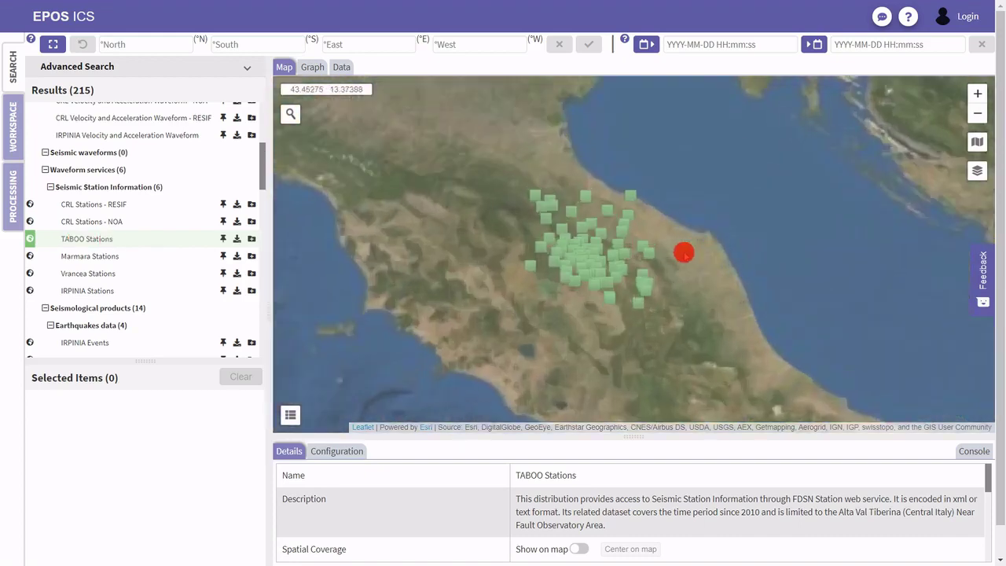
left_click_drag(625, 225, 618, 234)
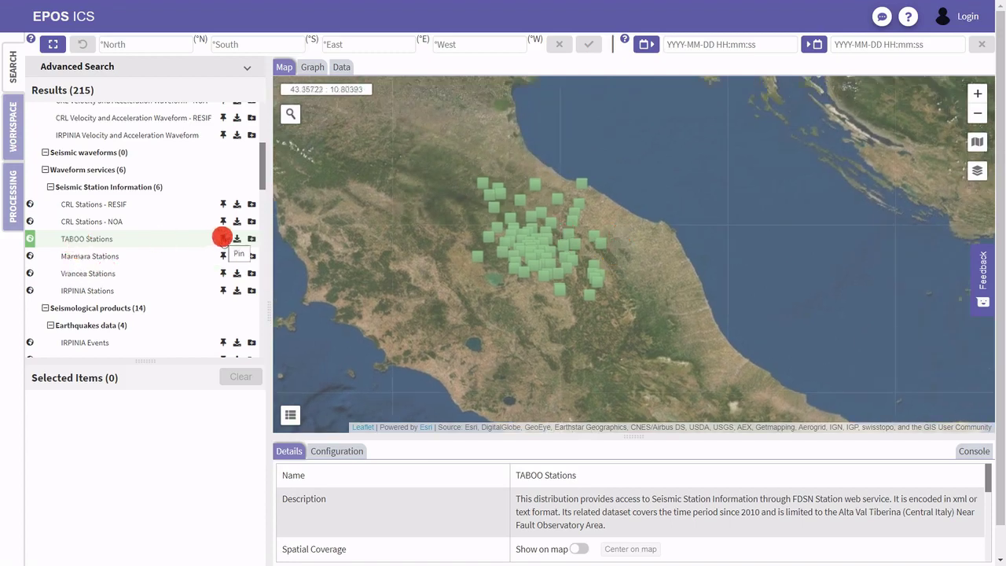
Pin TABOO Stations to Selected Items and read through its Details description.
left_click(224, 240)
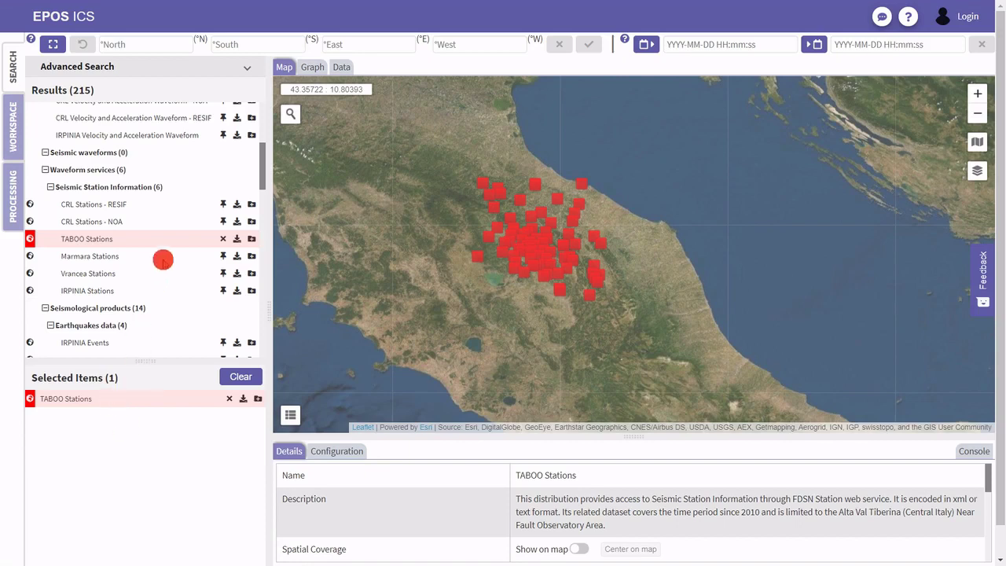
scroll(163, 260, "down", 3)
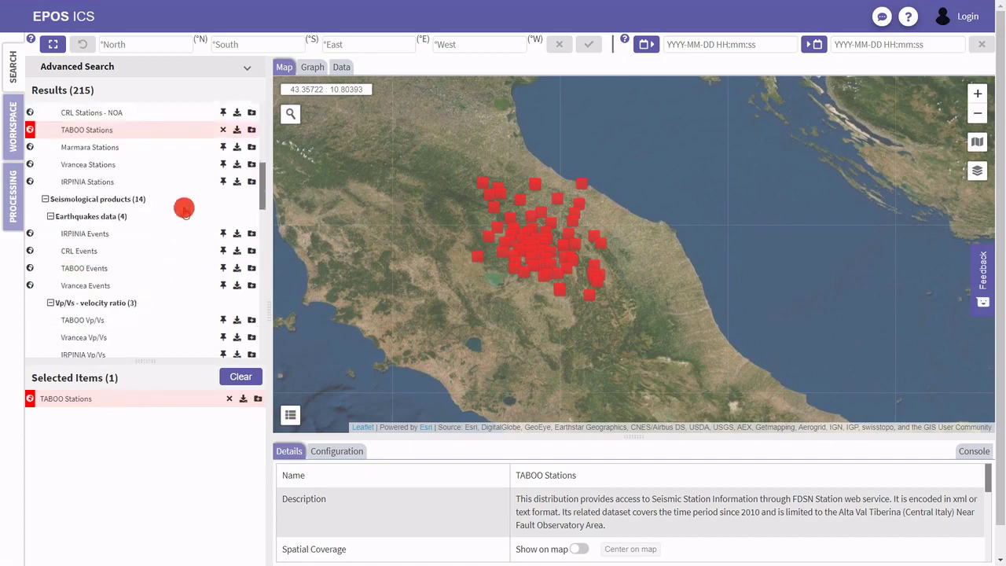
scroll(183, 207, "down", 3)
scroll(146, 189, "up", 3)
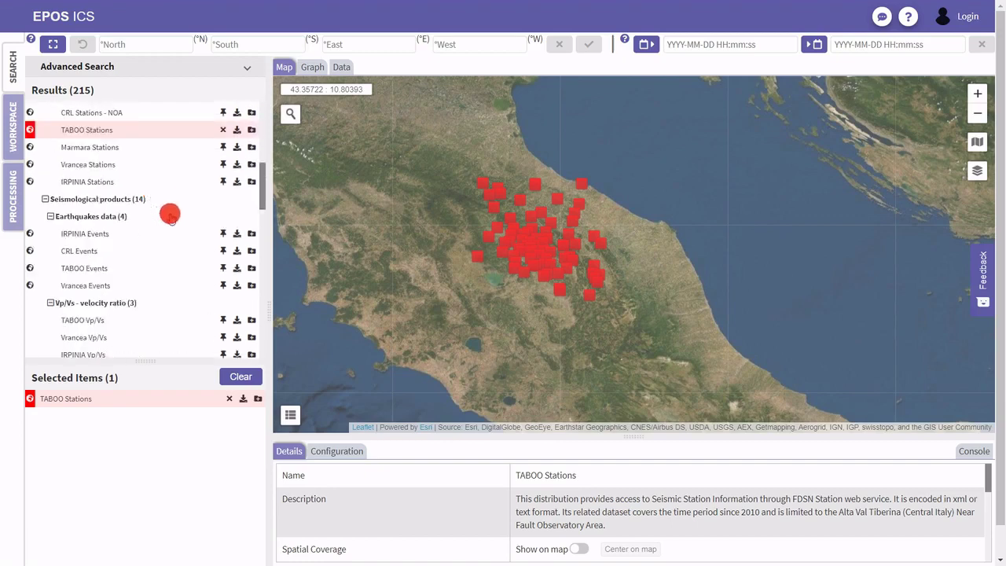
scroll(170, 216, "down", 6)
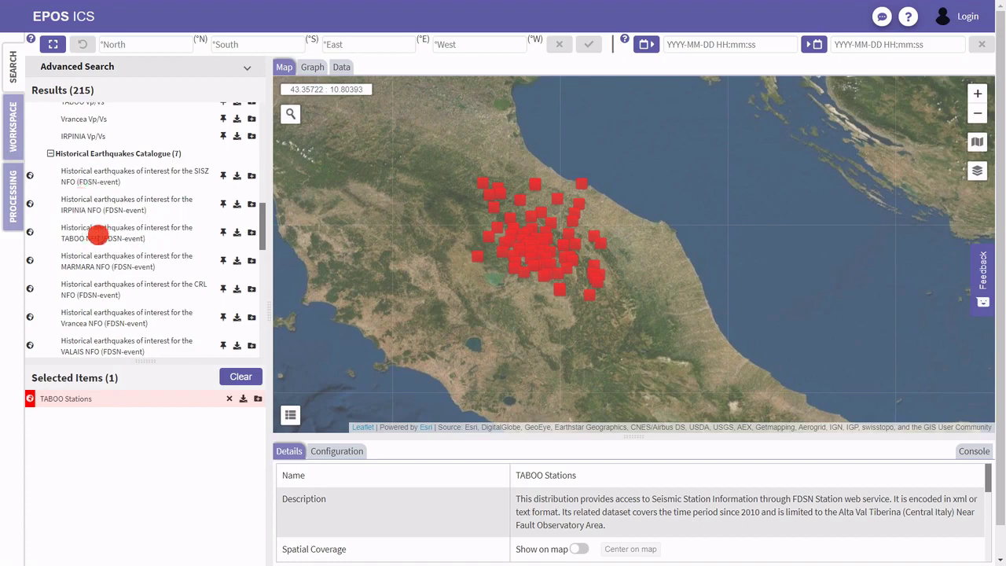
Plot the TABOO NFO historical earthquakes on the map and centre the markers.
left_click(110, 234)
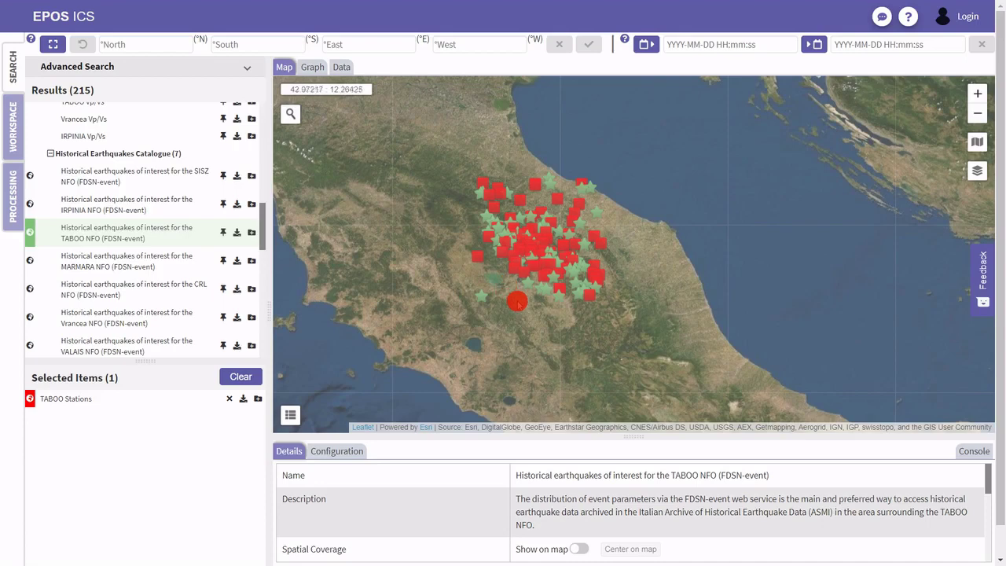
scroll(518, 302, "up", 1)
left_click_drag(788, 241, 797, 294)
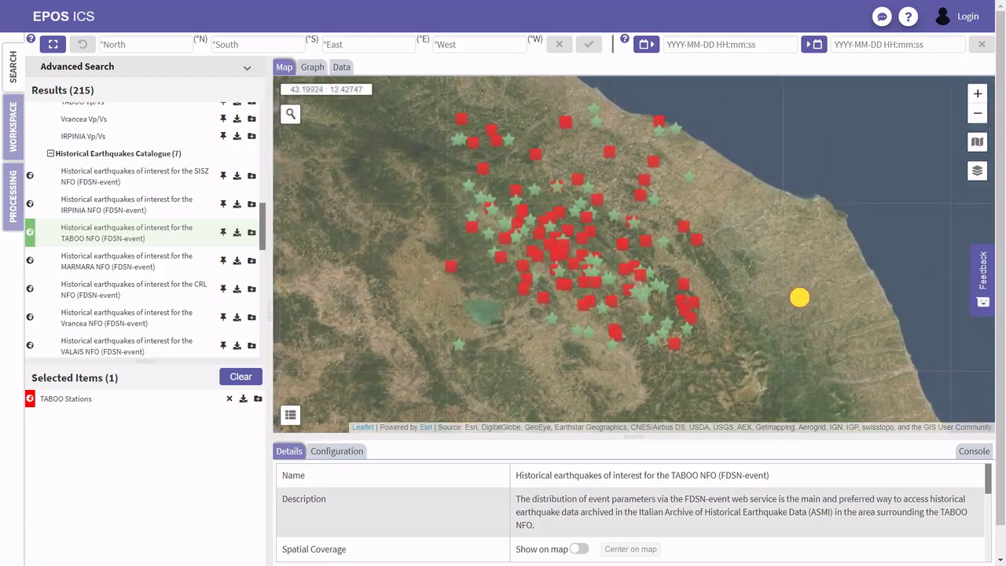
Pin the historical earthquakes as a second selected item and enlarge its Details panel.
left_click(223, 232)
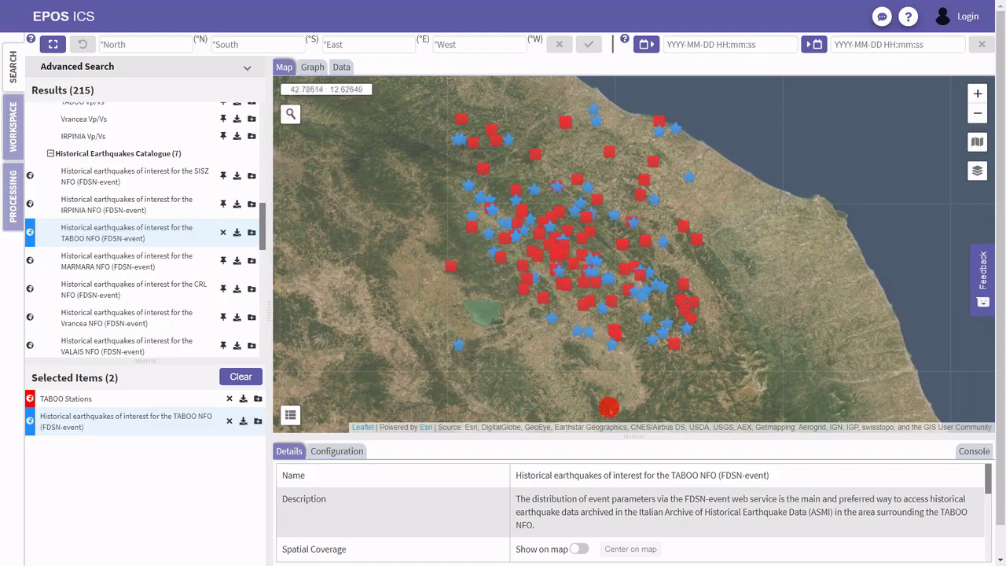
left_click_drag(635, 441, 644, 394)
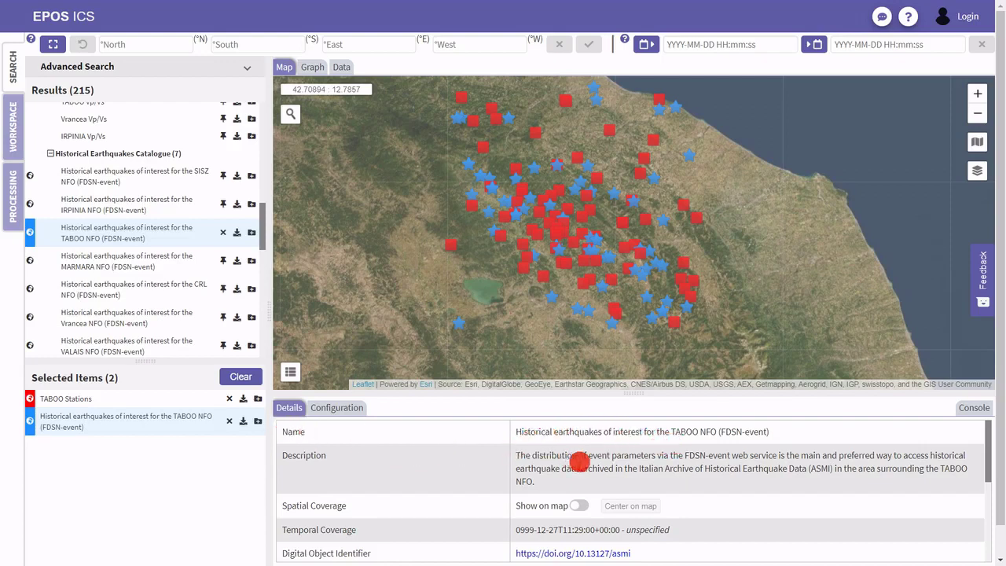
scroll(597, 464, "down", 2)
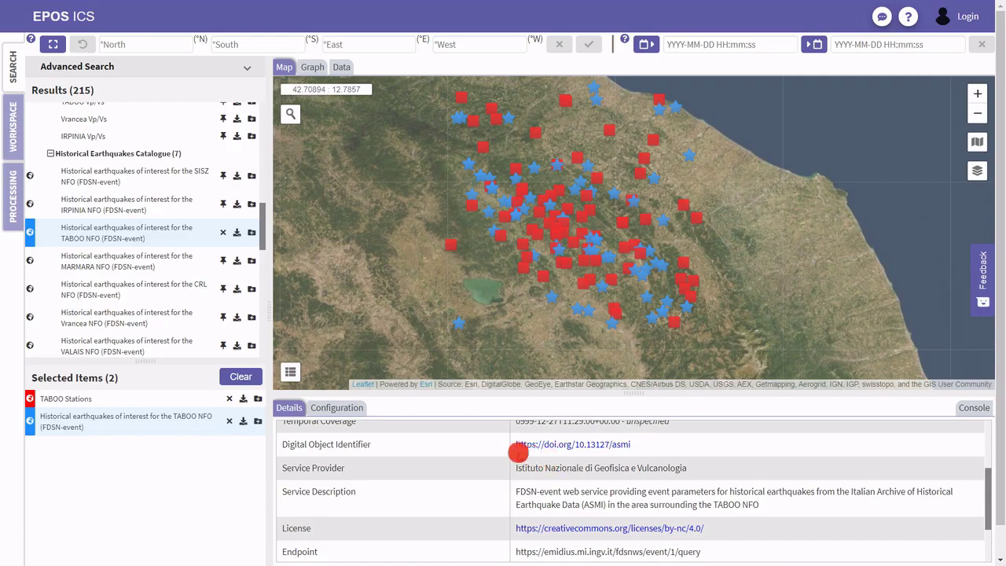
left_click_drag(984, 478, 982, 415)
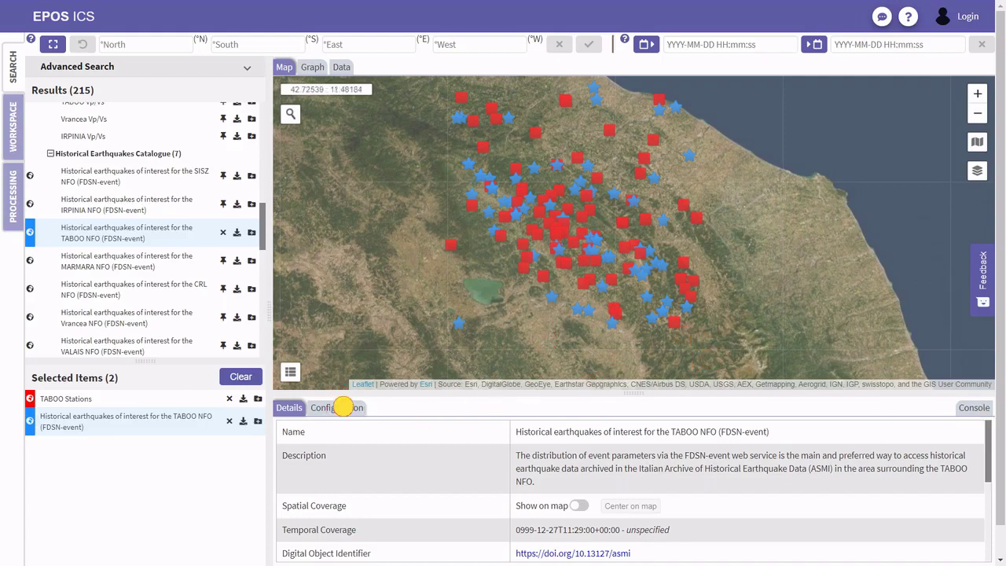
In the earthquakes' Configuration tab, change the output-entries limit from 5000 to 1000.
left_click(339, 407)
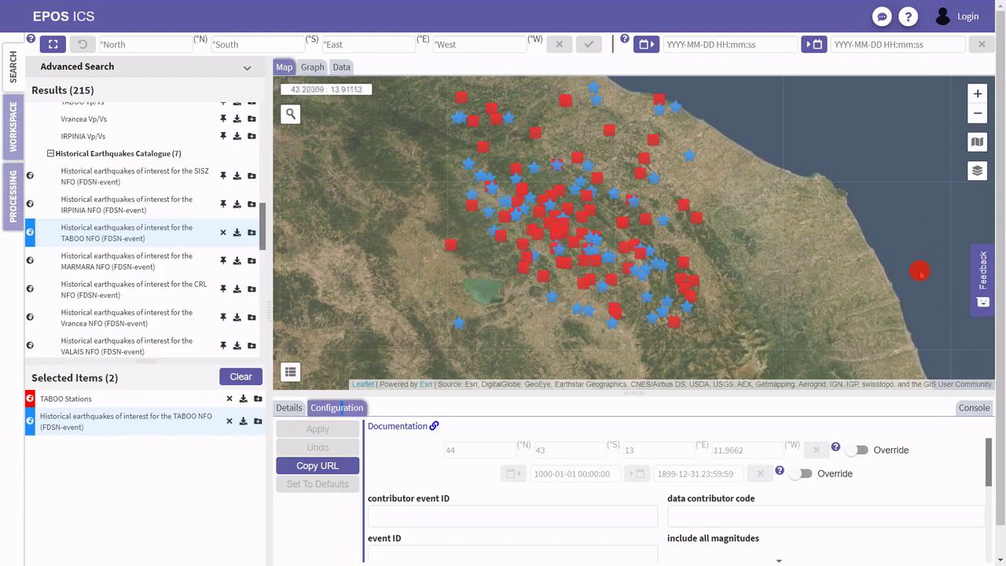
left_click_drag(980, 427, 985, 485)
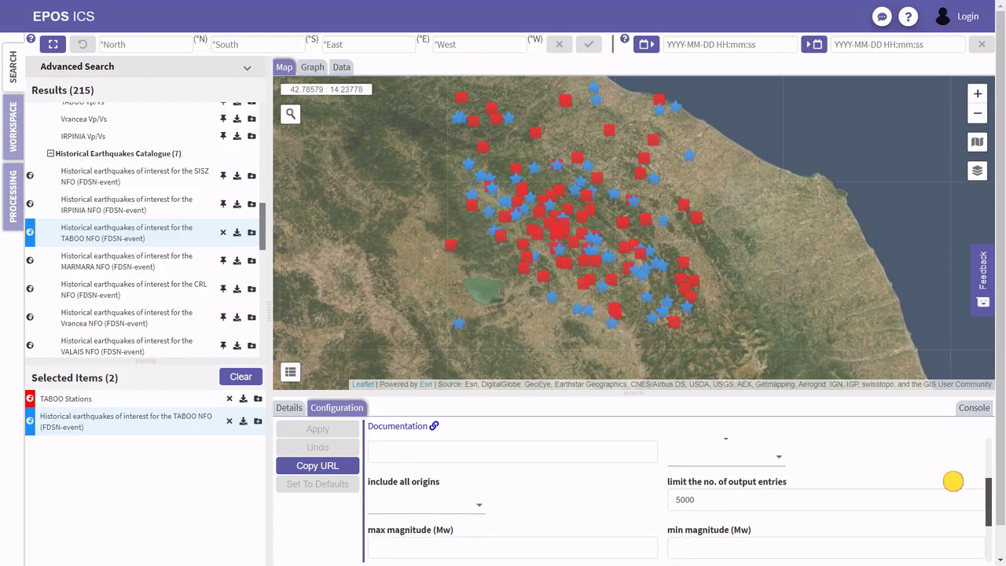
left_click(732, 494)
left_click_drag(714, 499, 669, 498)
type("1")
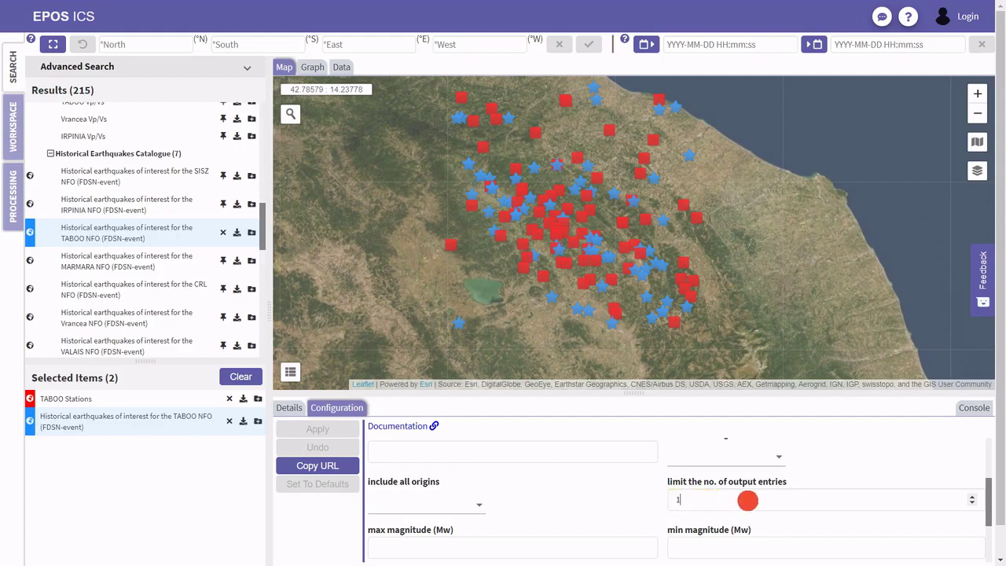
type("0000")
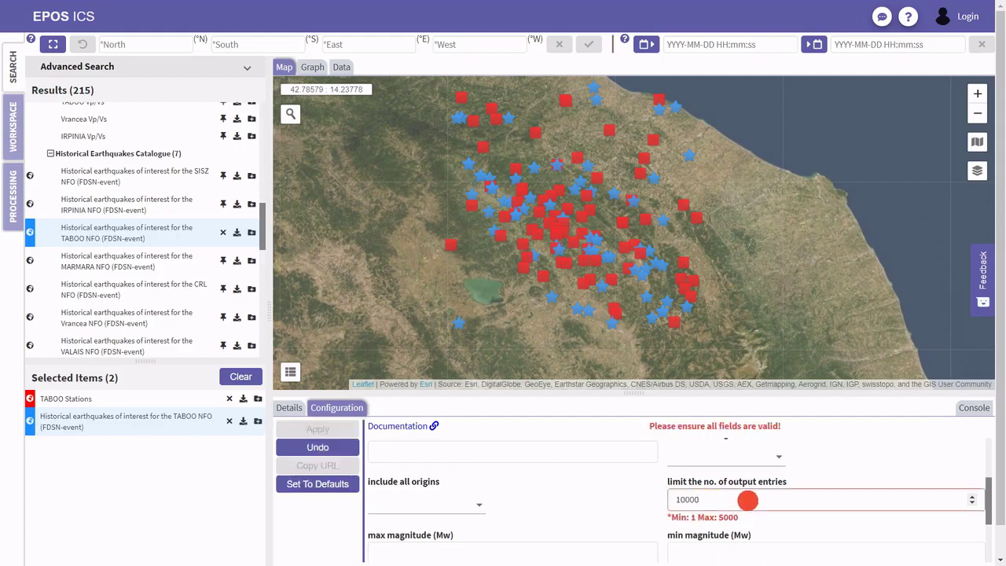
key("BackSpace")
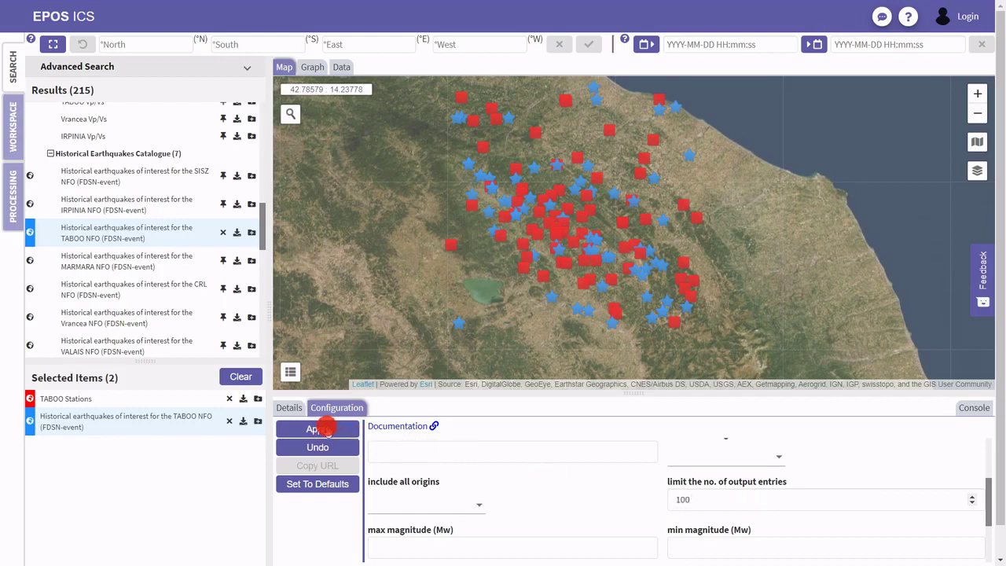
Apply the new entry limit so the historical earthquakes reload as blue stars.
left_click(323, 428)
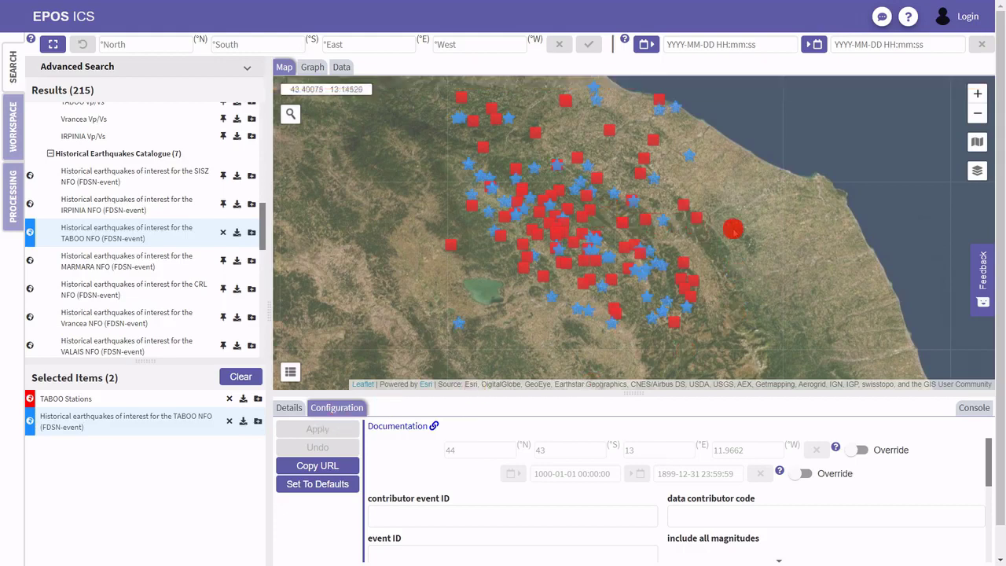
left_click_drag(739, 221, 742, 237)
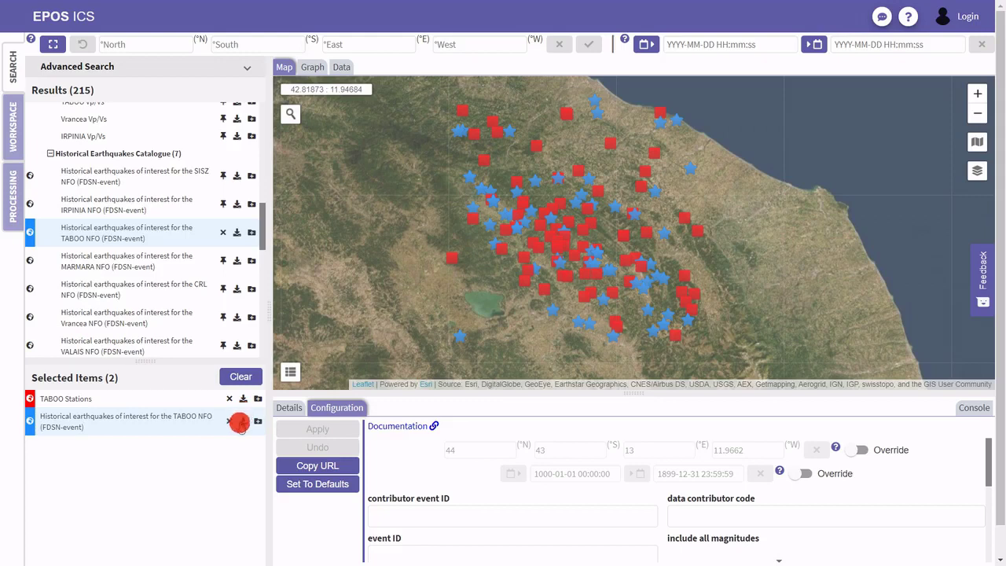
Export the historical earthquakes as a QuakeML XML file, view it, then close it.
left_click(243, 423)
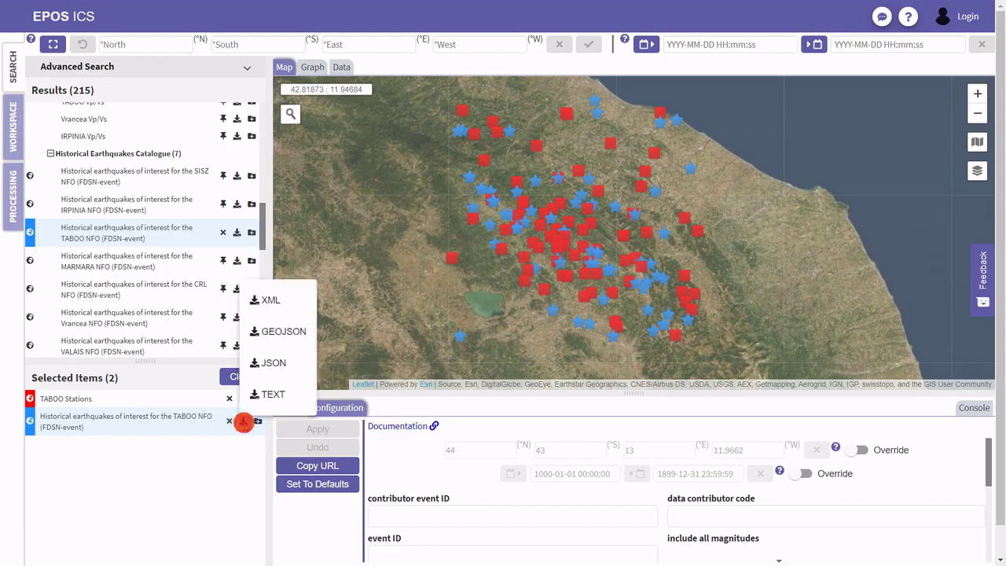
left_click(275, 302)
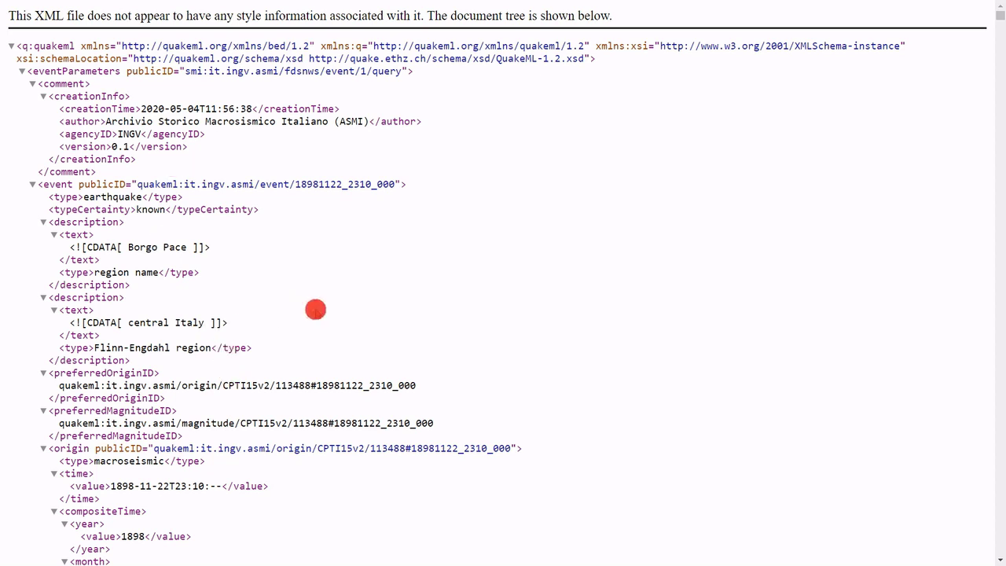
key("ctrl+w")
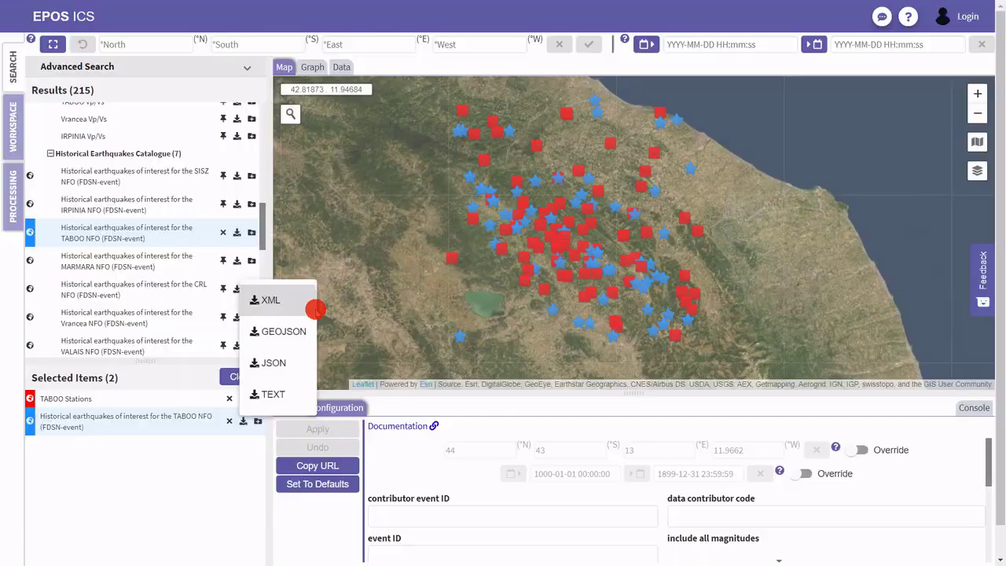
Frame the whole central Italy marker cluster, return the results list to the top, and expand Advanced Search.
left_click_drag(755, 254, 709, 254)
scroll(797, 259, "down", 2)
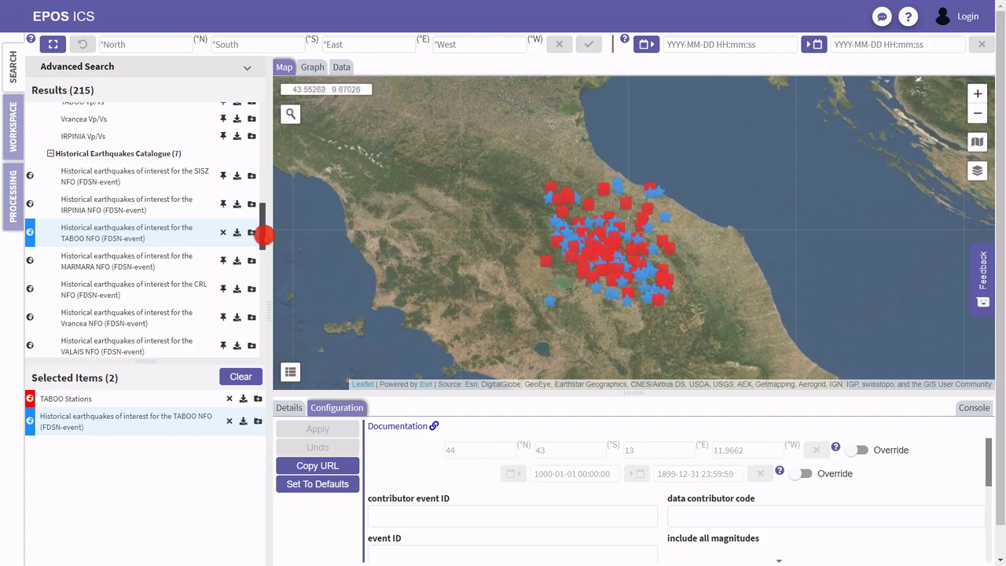
left_click_drag(263, 235, 269, 110)
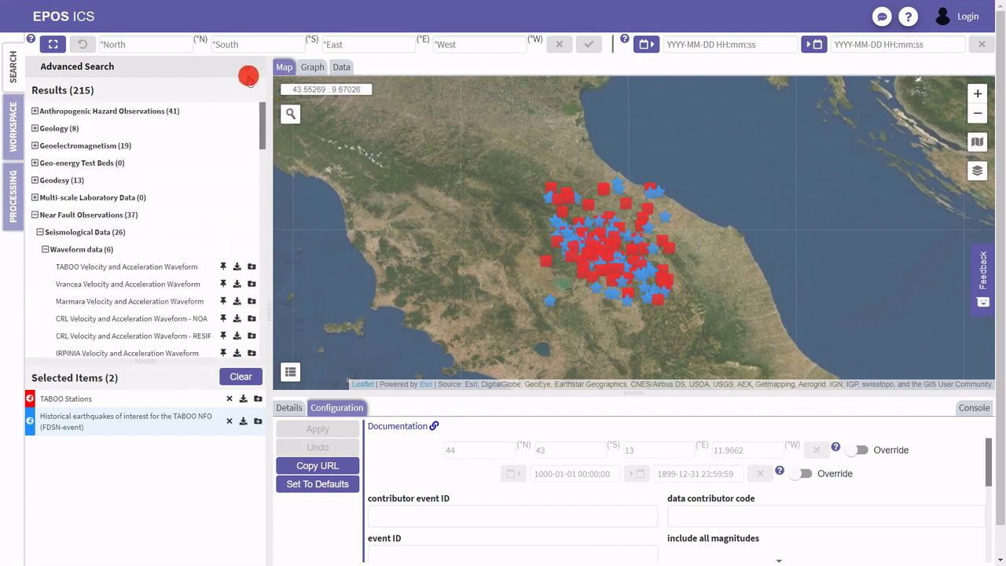
left_click(246, 69)
Run a free-text search for 'faults', narrowing the results to 37.
left_click(183, 97)
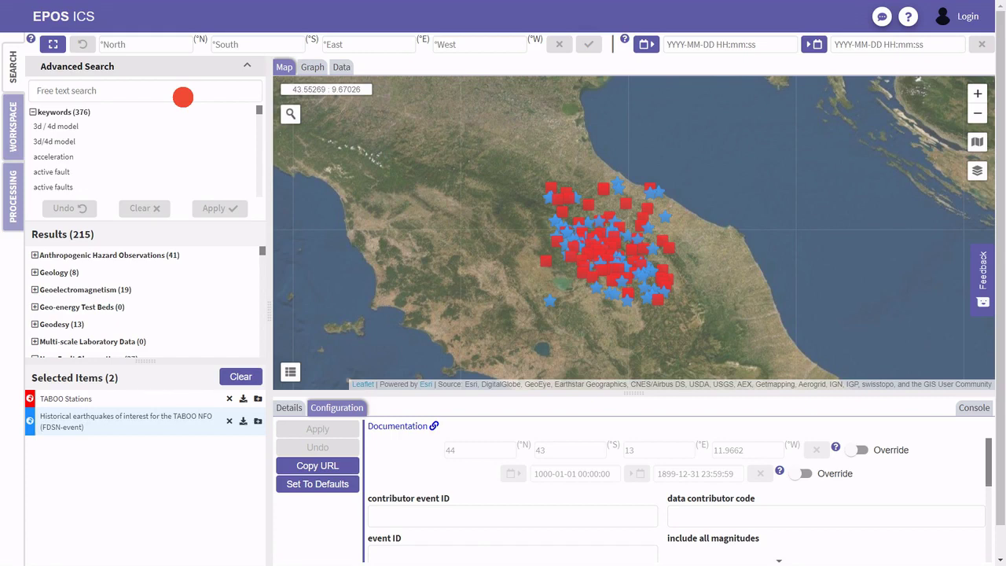
type("faults")
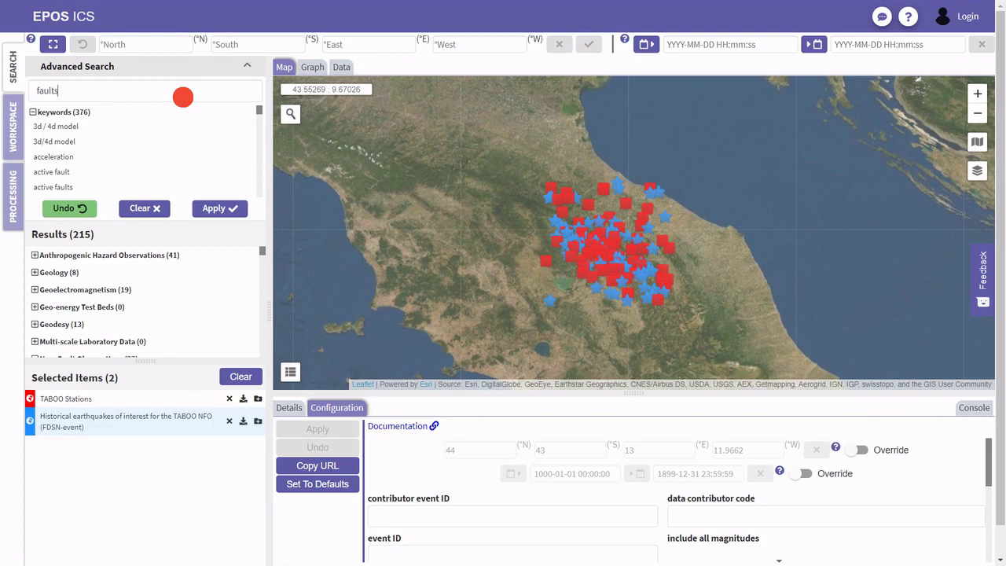
key("Return")
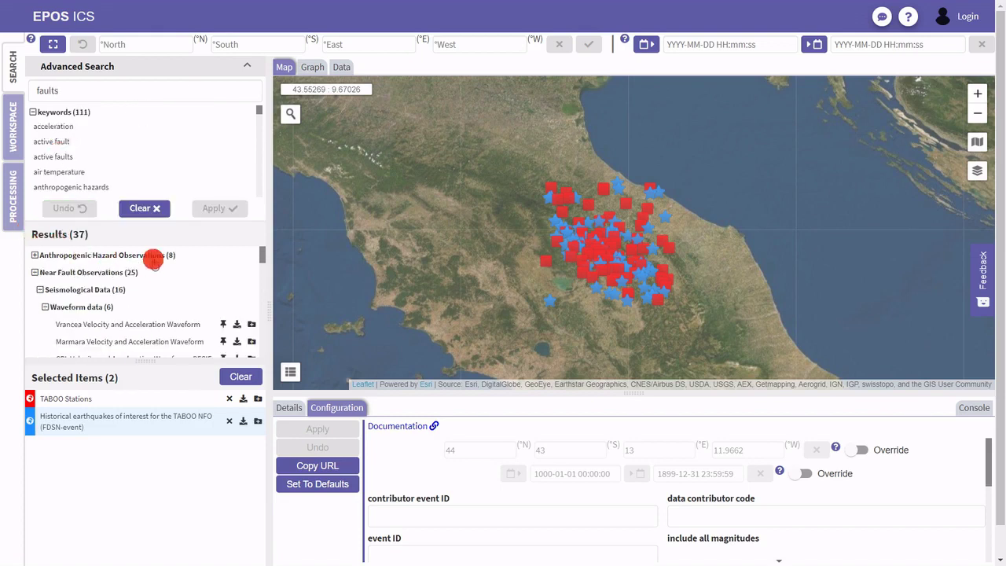
Enlarge the results list, collapse Near Fault Observations and expand Seismology to reach the Seismogenic Faults services.
left_click_drag(148, 363, 144, 443)
mouse_move(262, 262)
left_mouse_down()
mouse_move(233, 326)
mouse_move(231, 406)
mouse_move(247, 377)
mouse_move(265, 274)
mouse_move(265, 254)
mouse_move(254, 250)
left_mouse_up()
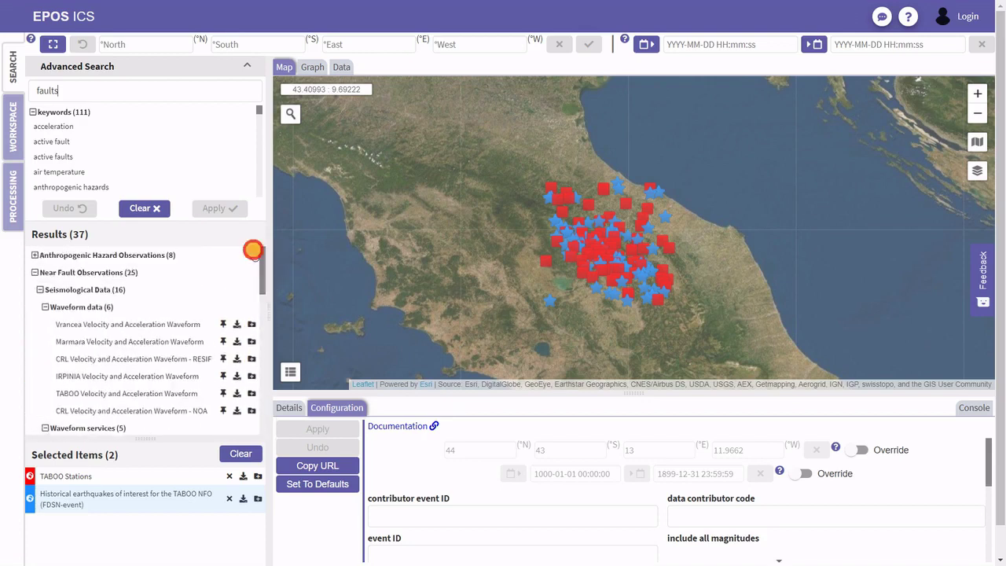
left_click(35, 273)
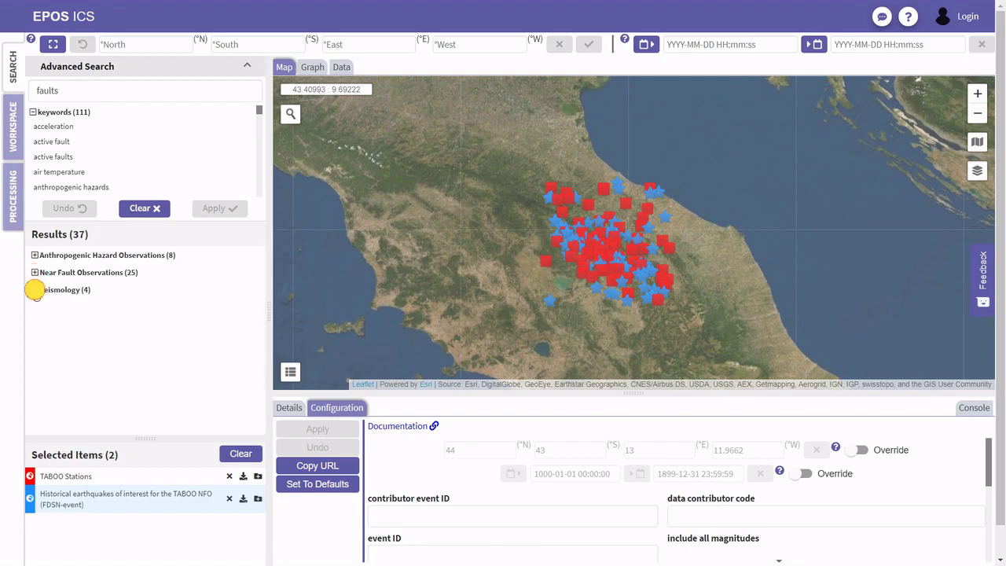
left_click(34, 290)
left_click_drag(265, 306, 251, 341)
left_click(106, 375)
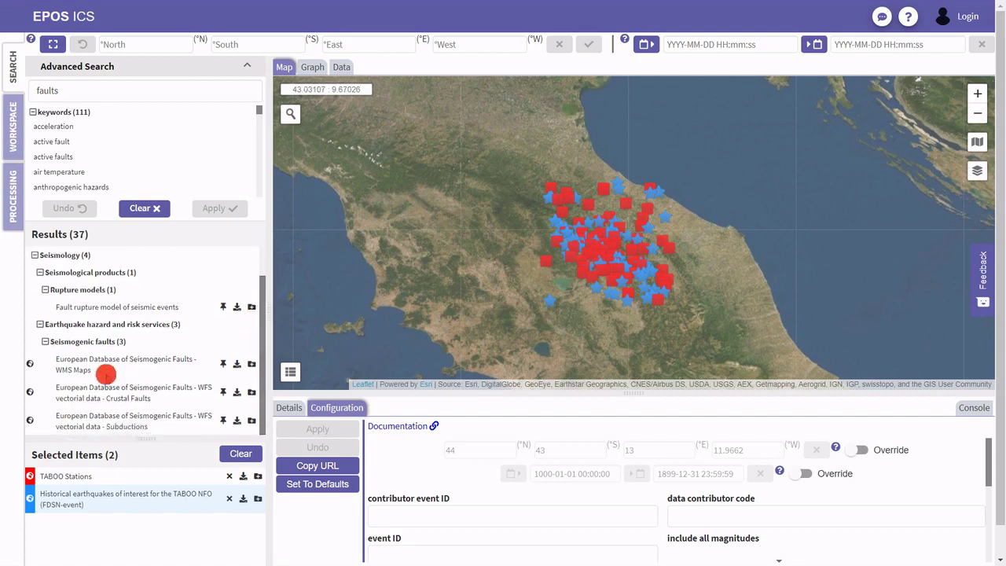
Load the European Database of Seismogenic Faults WMS layer and frame northern and central Italy.
left_click(74, 364)
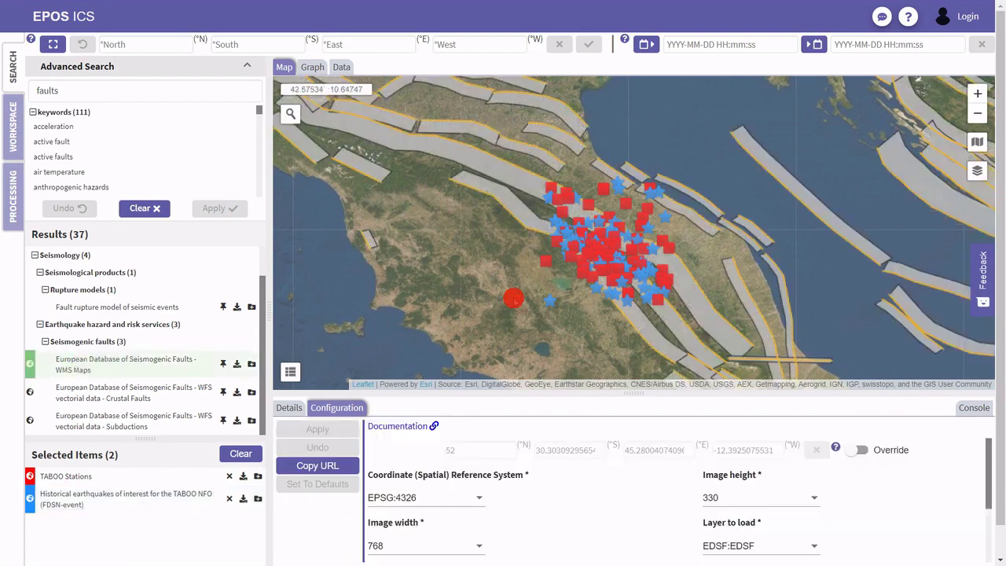
scroll(503, 203, "down", 3)
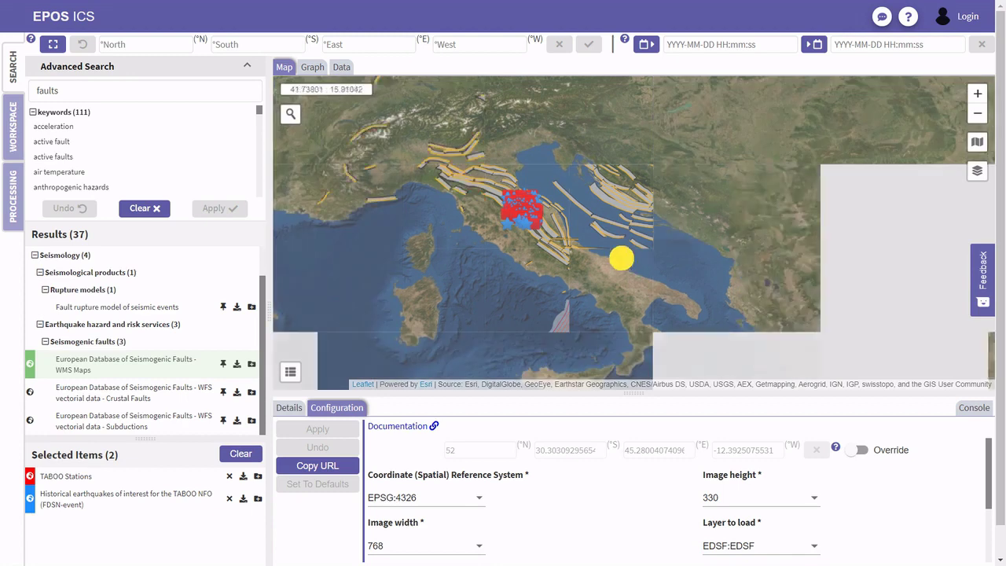
left_click_drag(624, 260, 600, 225)
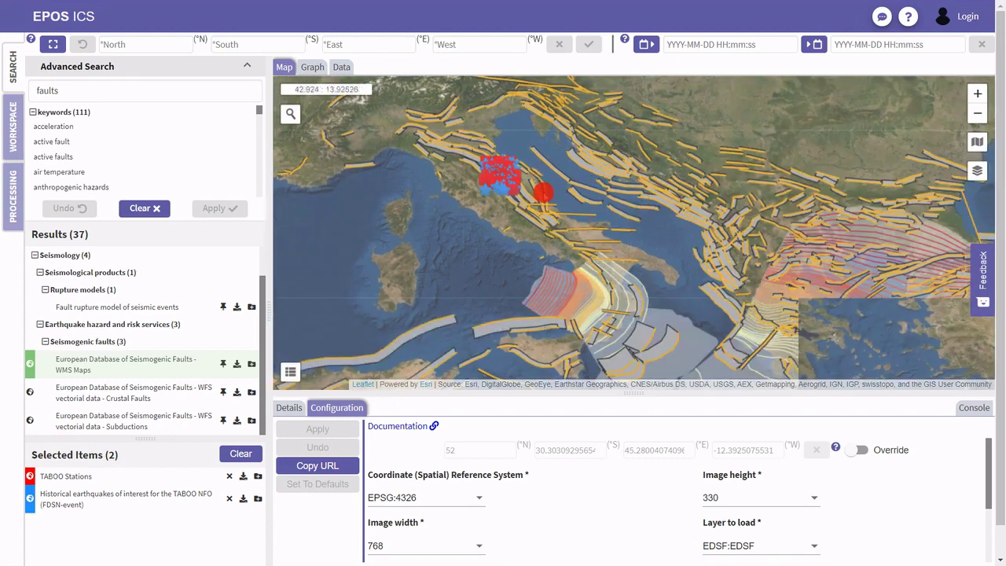
scroll(578, 252, "up", 1)
mouse_move(578, 253)
left_mouse_down()
mouse_move(566, 288)
mouse_move(636, 259)
mouse_move(597, 250)
left_mouse_up()
scroll(598, 250, "up", 3)
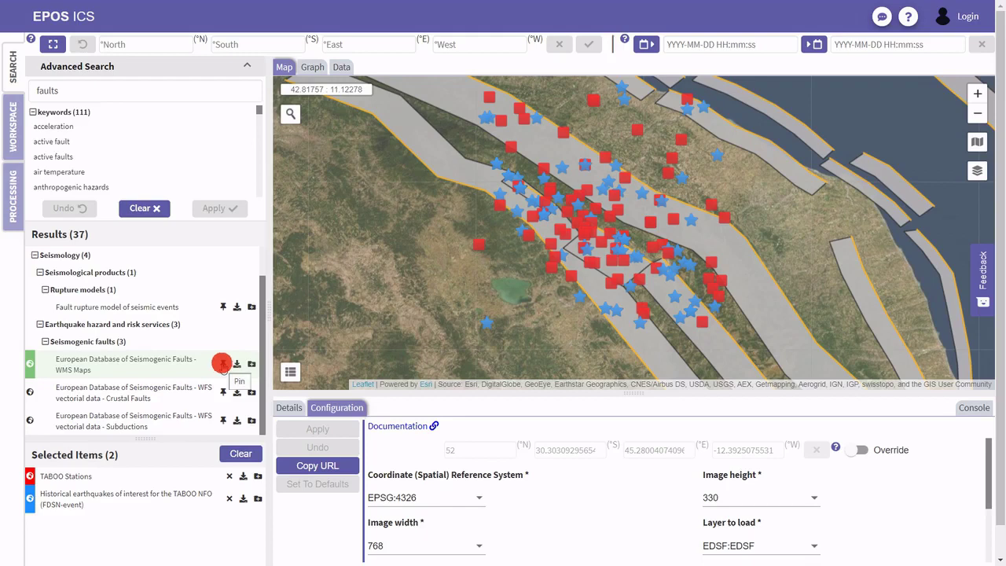
Pin the seismogenic faults layer as the third selected item and recentre on the earthquake cluster.
left_click(223, 363)
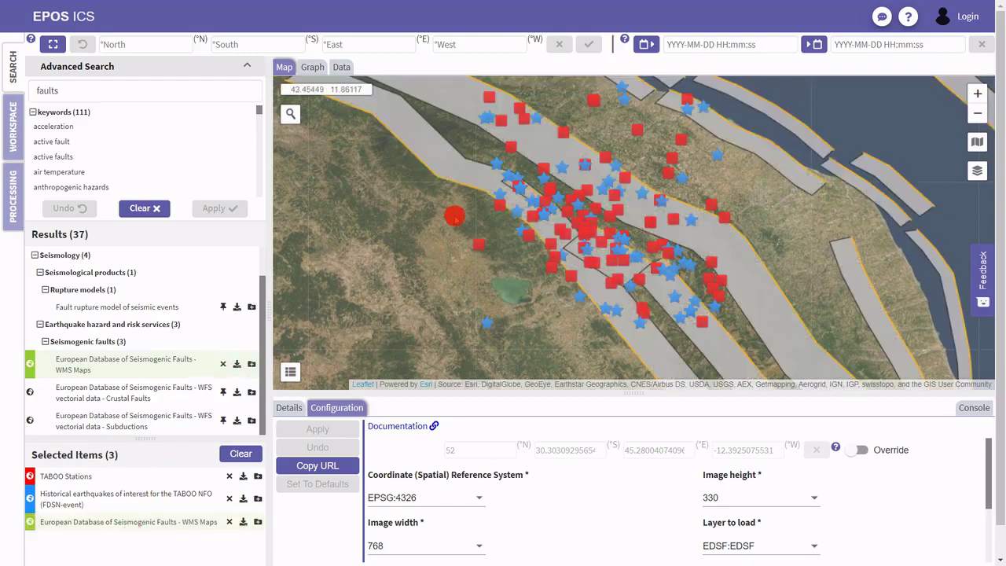
left_click_drag(853, 181, 803, 216)
scroll(803, 216, "down", 1)
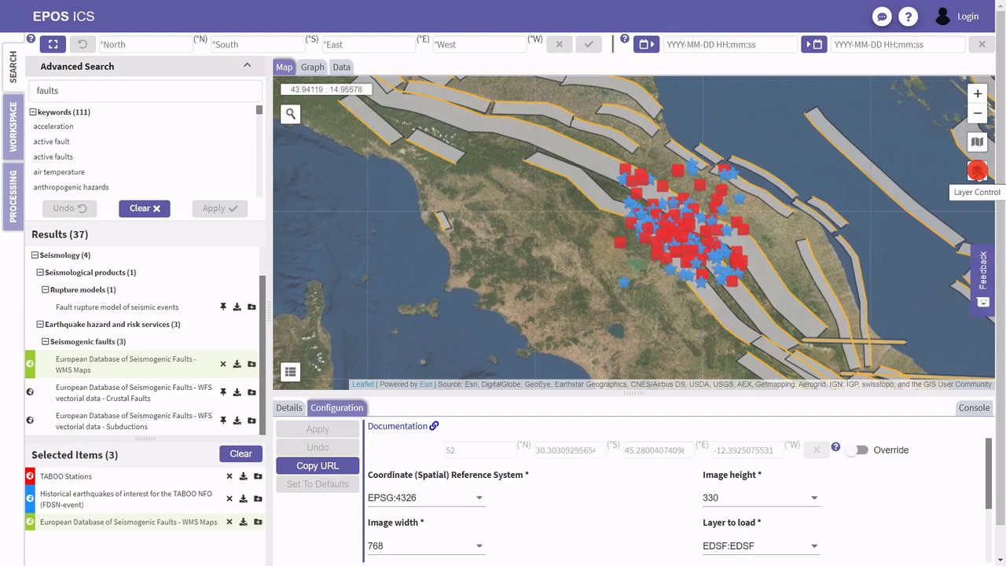
Lower the TABOO Stations layer opacity in Layer Control so fault bands show through the markers.
left_click(977, 170)
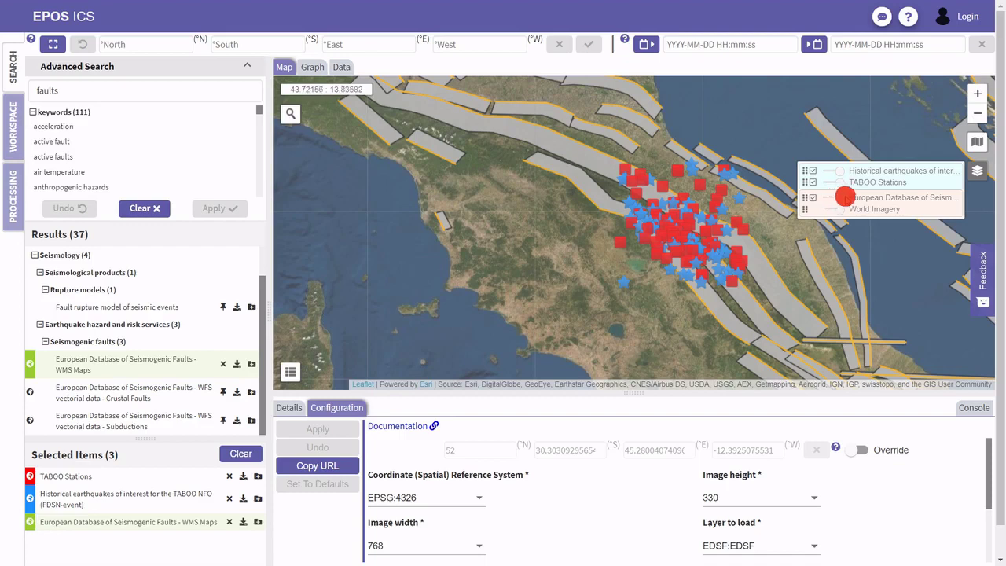
left_click_drag(841, 183, 802, 198)
left_click(810, 197)
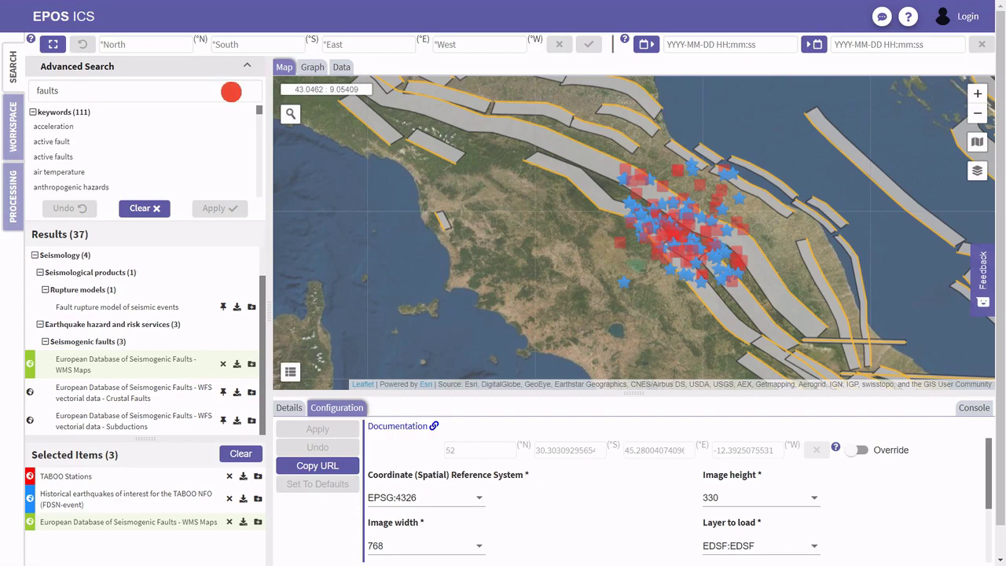
Change the Advanced Search term from 'faults' to 'geology' and expand the Geology result category.
double_click(58, 91)
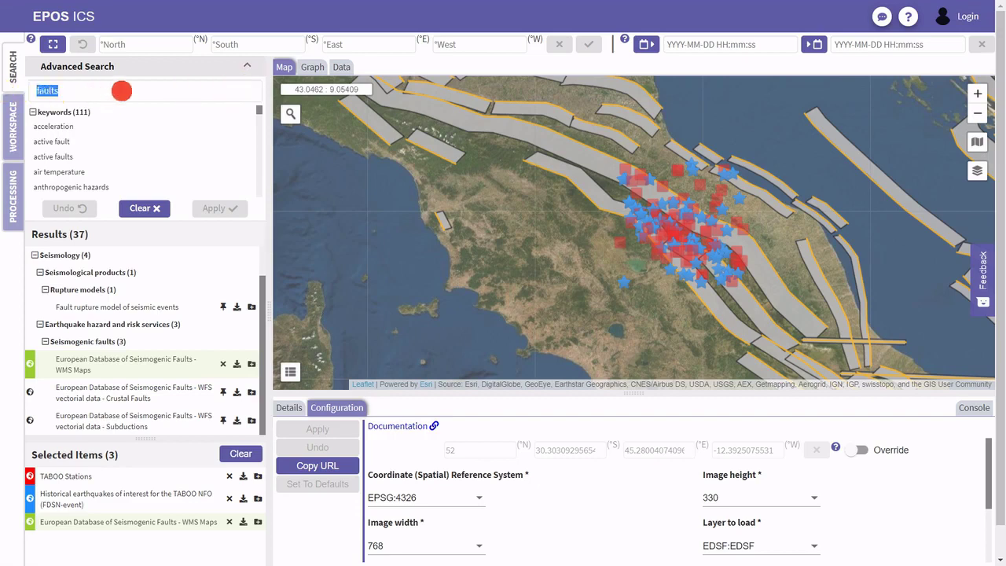
type("geolo")
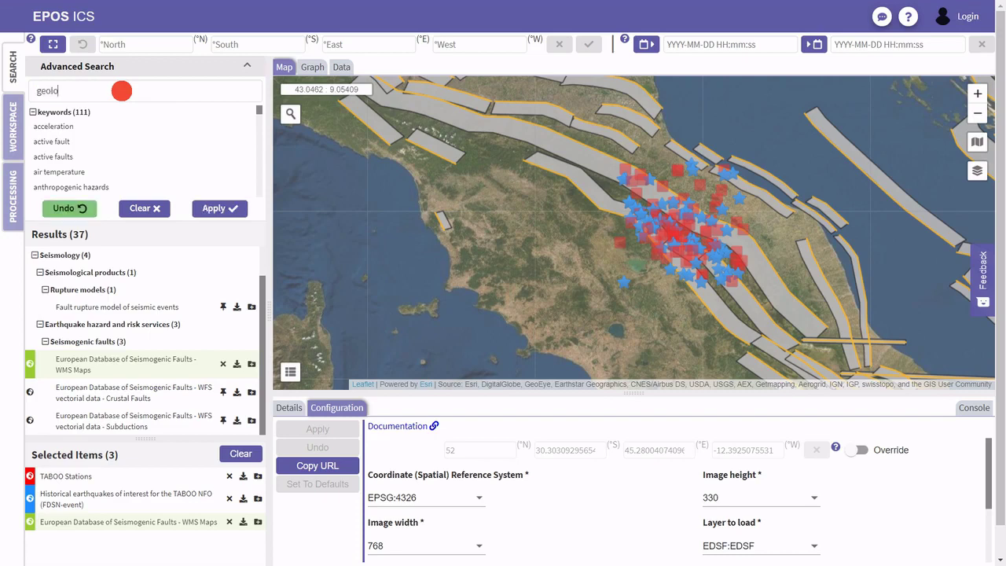
type("gy")
key("Return")
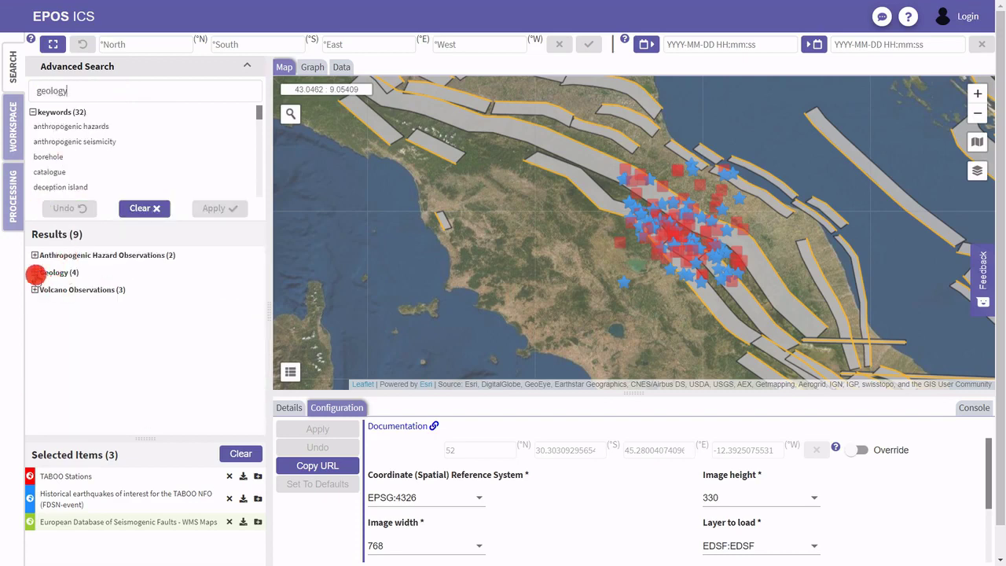
left_click(36, 273)
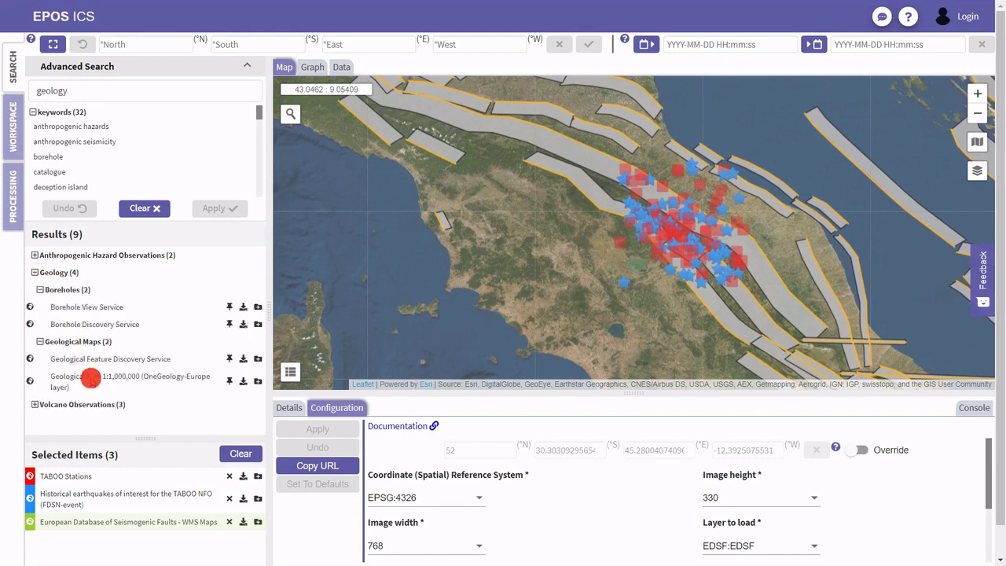
Show and pin the OneGeology-Europe Geological Map 1:1,000,000 layer, recentred on central Italy.
left_click(90, 379)
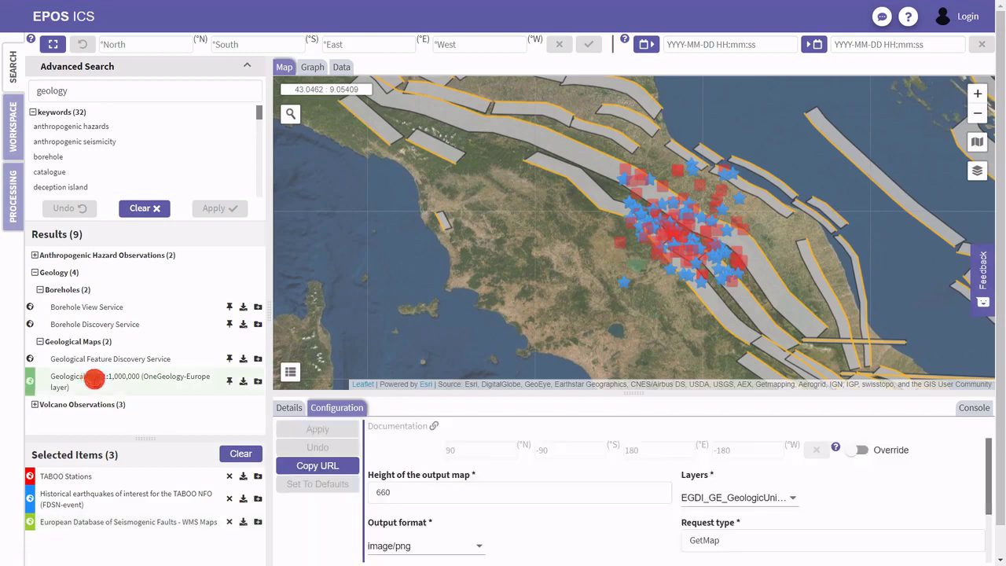
left_click_drag(590, 266, 524, 252)
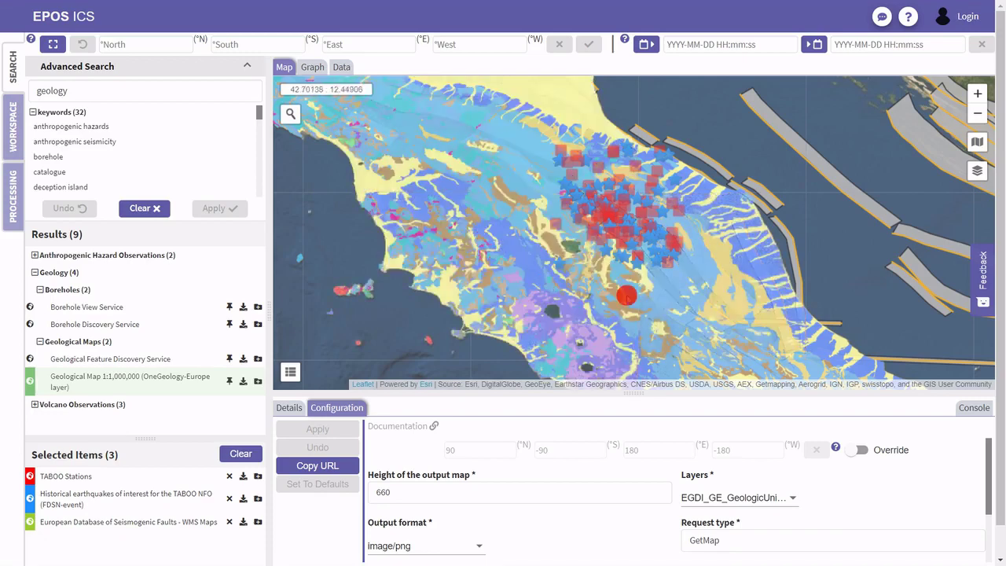
scroll(635, 239, "up", 1)
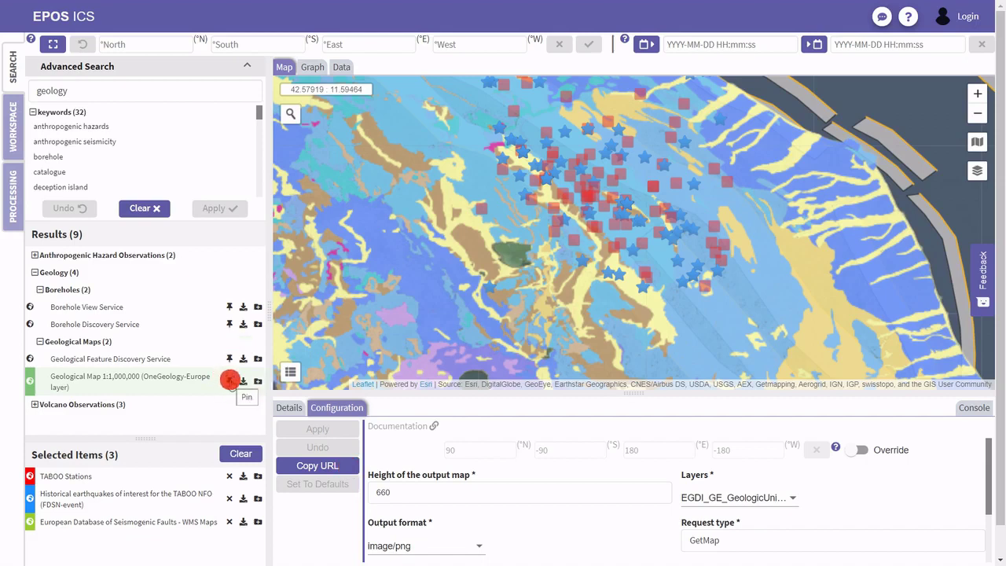
left_click(228, 380)
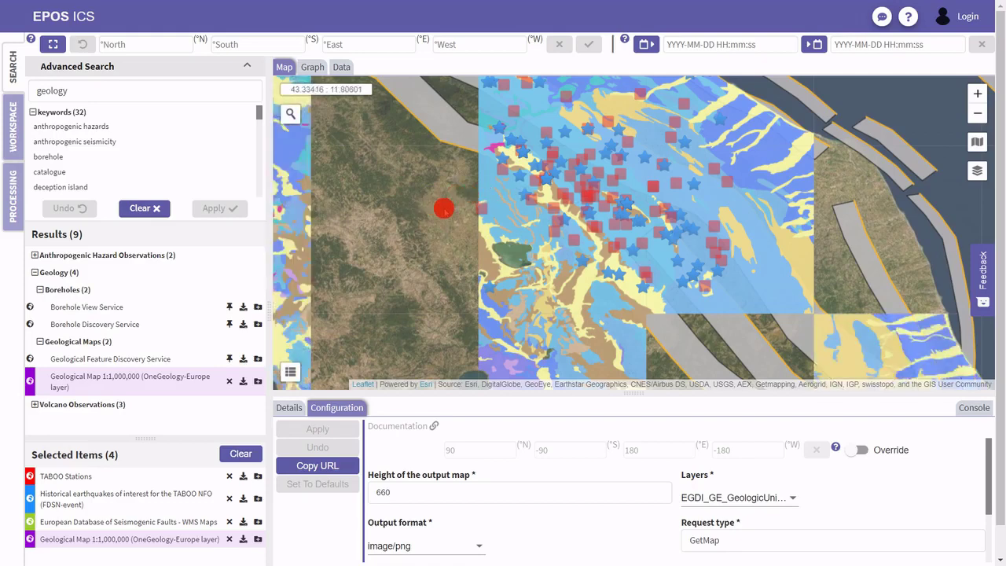
scroll(444, 208, "down", 1)
left_click_drag(402, 209, 457, 229)
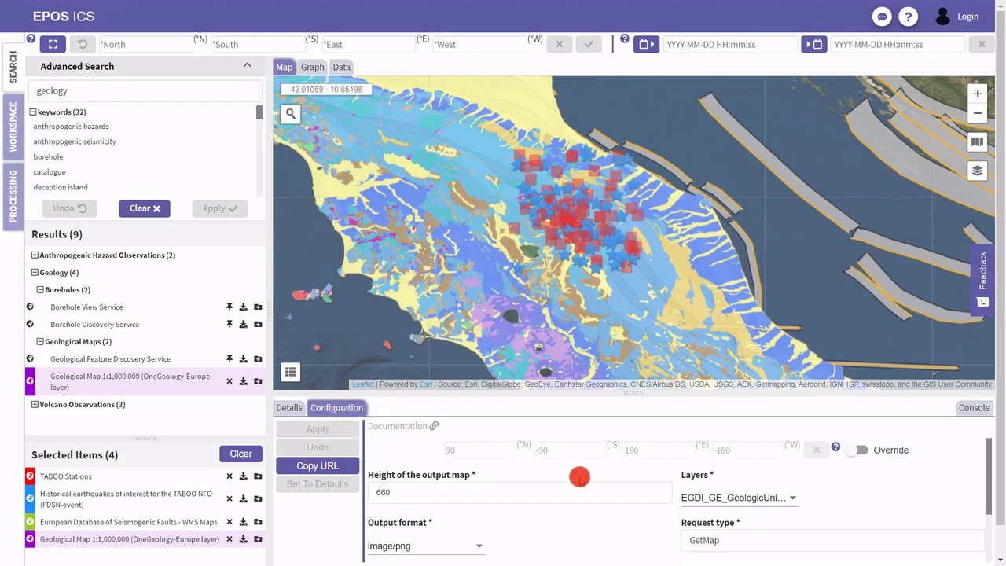
scroll(580, 475, "down", 2)
scroll(579, 476, "up", 2)
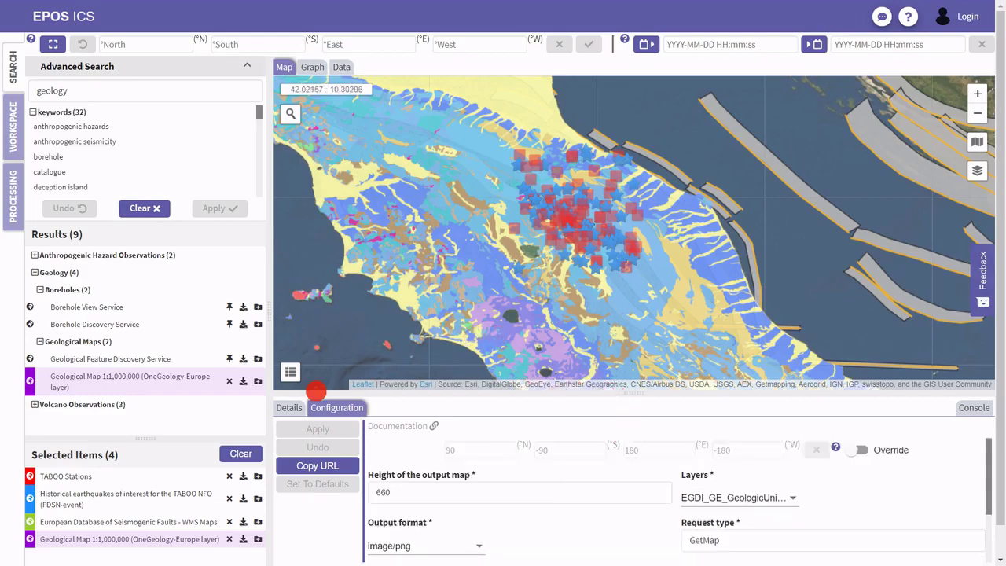
View the Geological Map 1:1,000,000 details, including its global coverage and Bureau de Recherches Géologiques et Minières provider.
left_click(289, 407)
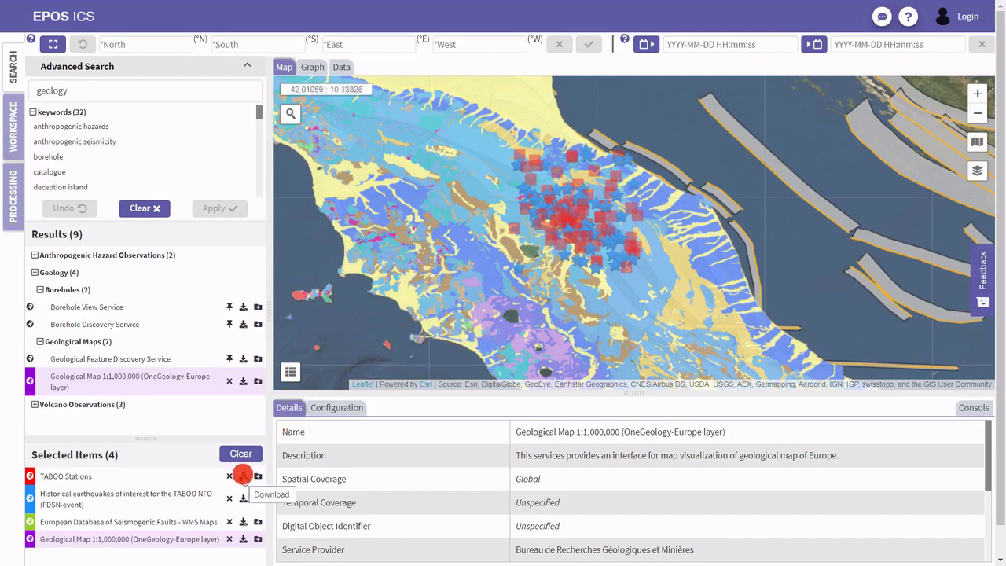
left_click(243, 477)
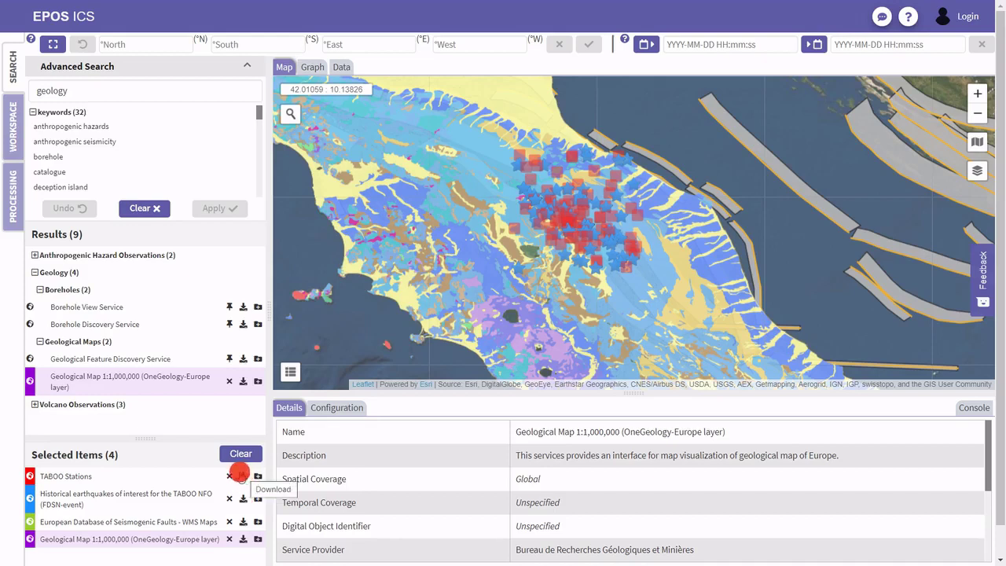